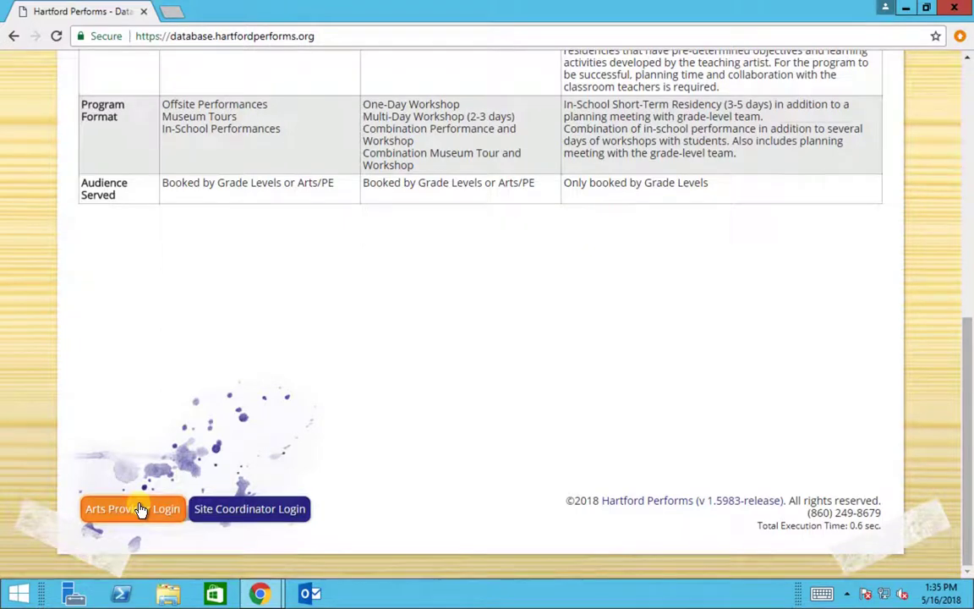
Log in as an Arts Provider with the account's e-mail address and password
left_click(141, 509)
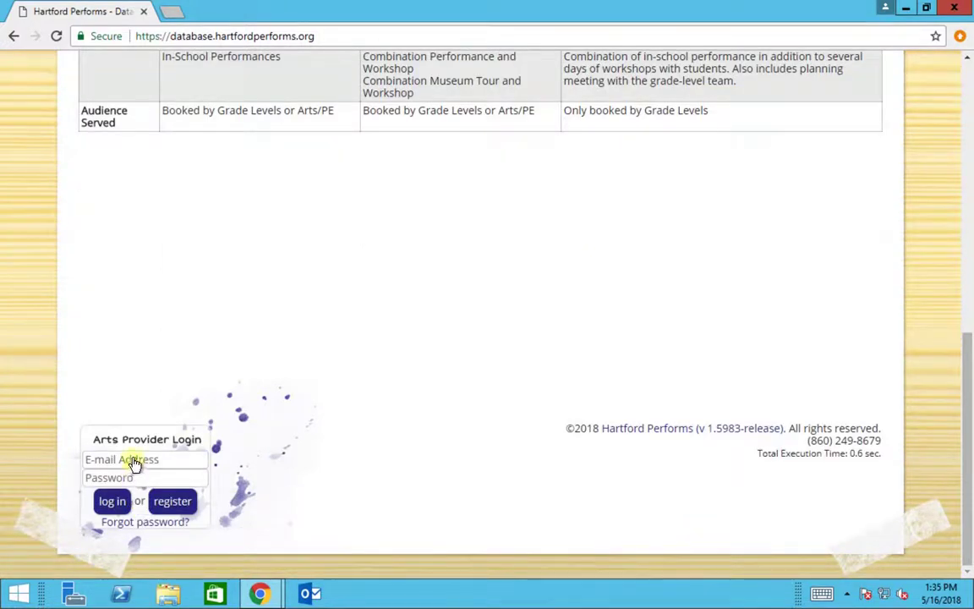
left_click(134, 461)
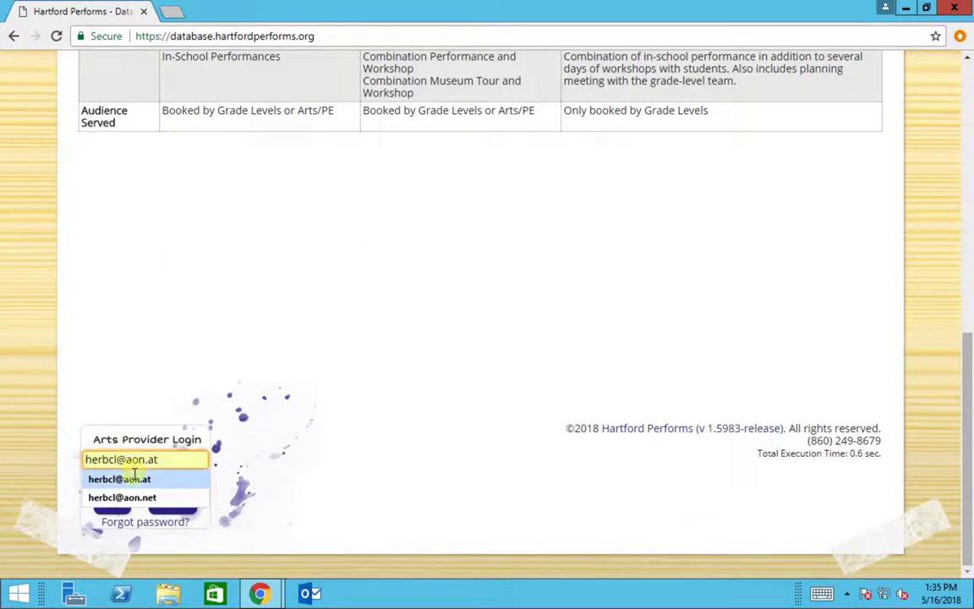
left_click(119, 479)
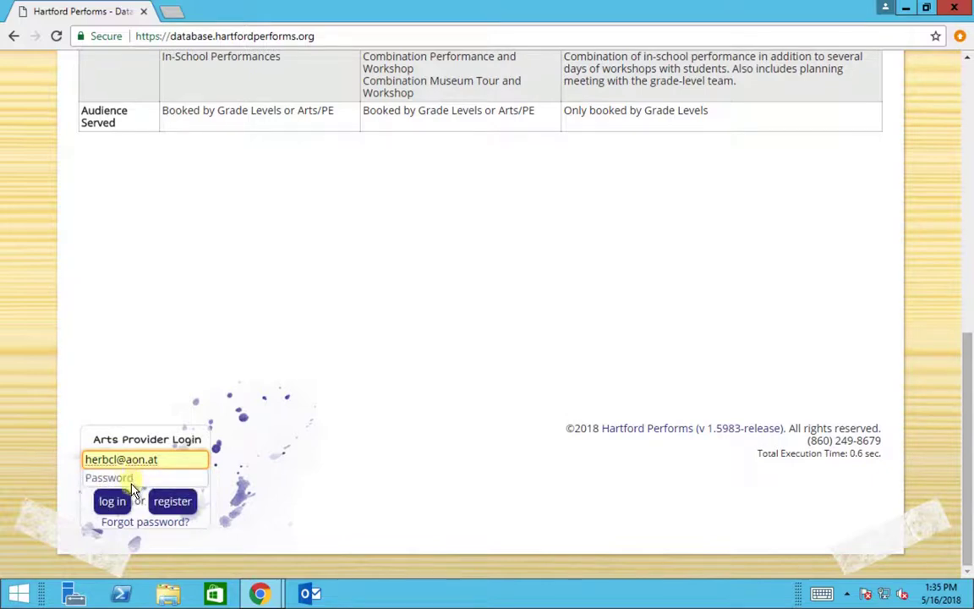
left_click(131, 480)
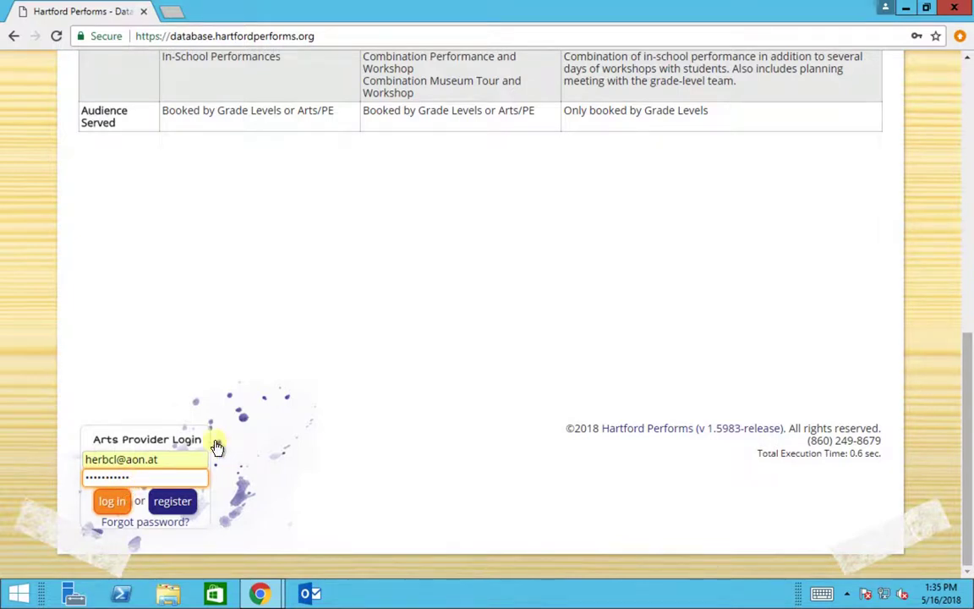
key("Return")
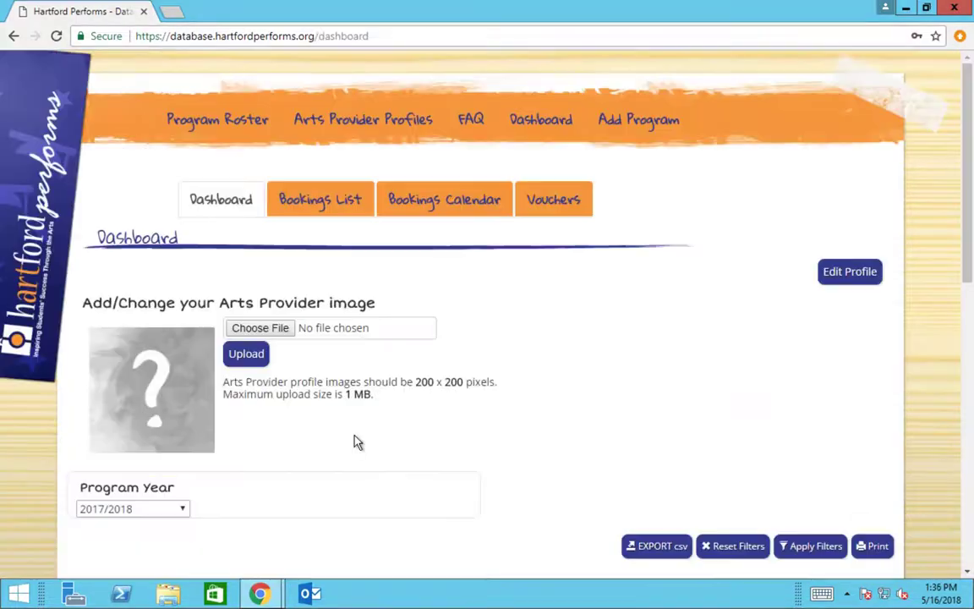
Upload Test.png from the Desktop as the Arts Provider profile image
scroll(354, 442, "down", 2)
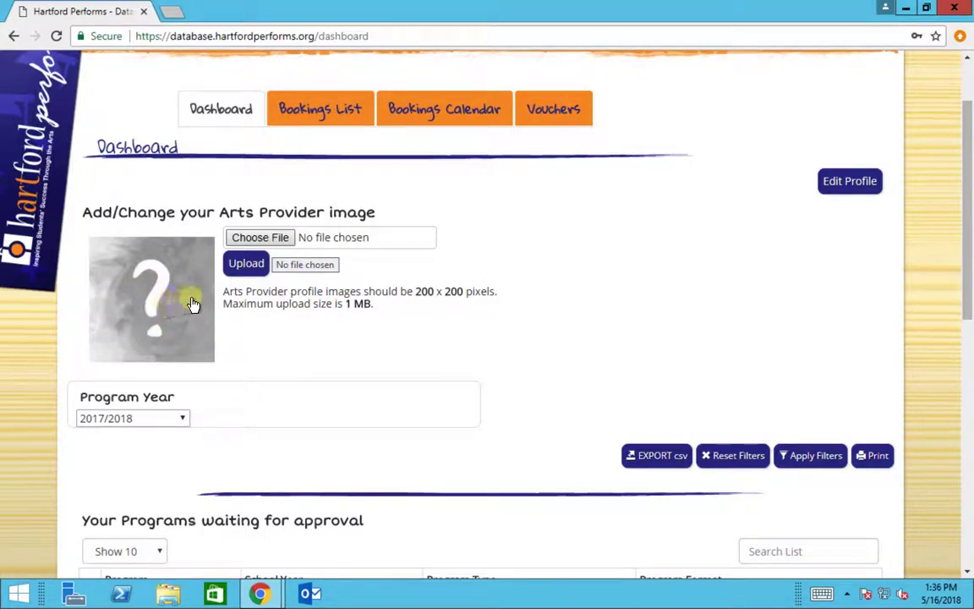
left_click(274, 241)
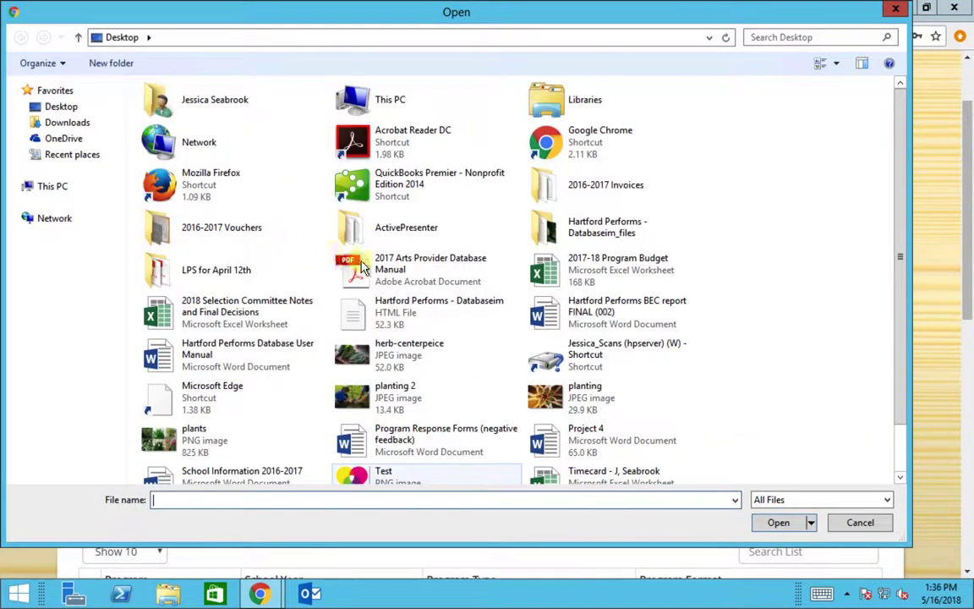
left_click(391, 474)
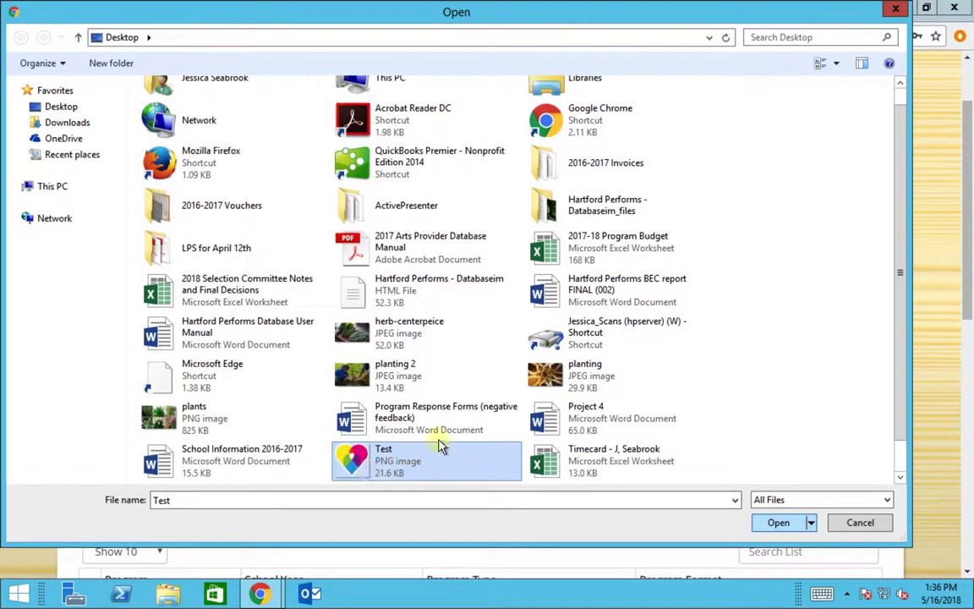
left_click(779, 522)
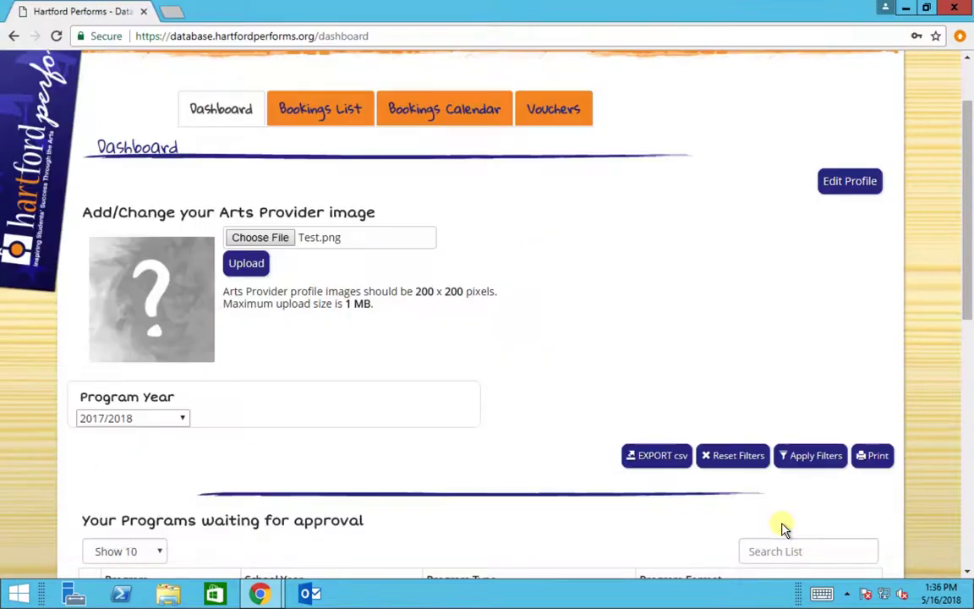
left_click(244, 263)
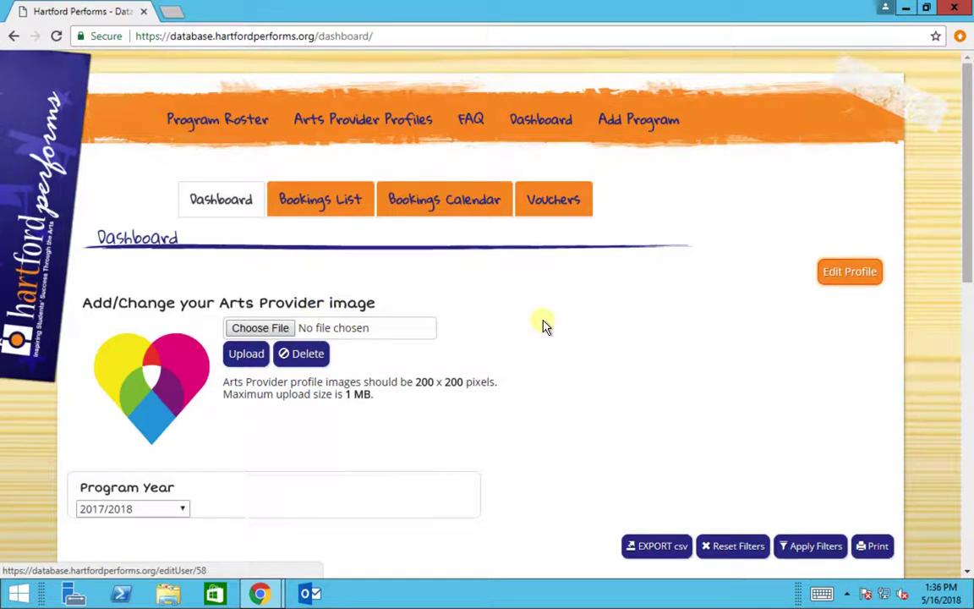
Open the profile for editing and fill the Website URL with the address of the Better Homes & Gardens page on container herbs
left_click(597, 457)
scroll(583, 452, "down", 3)
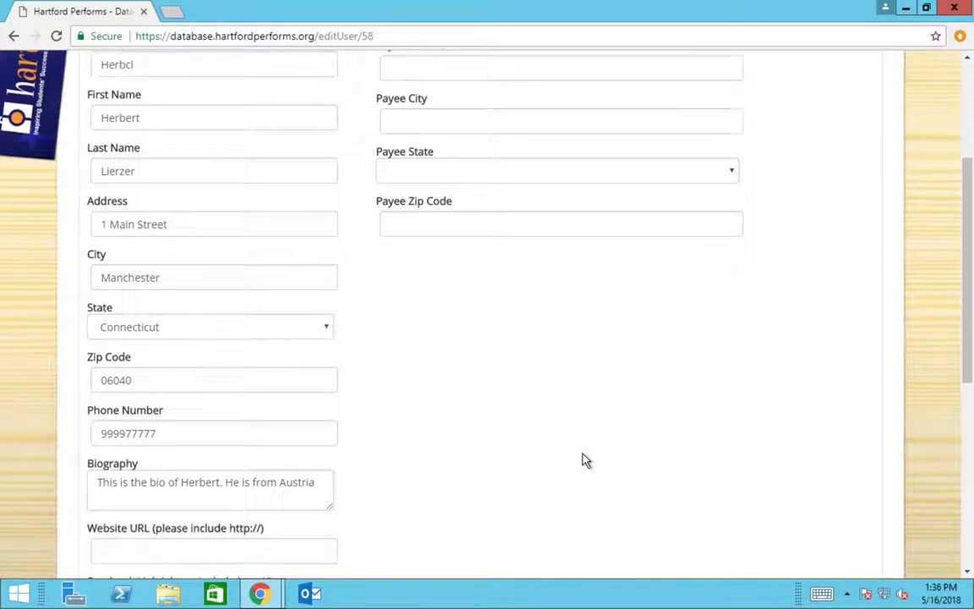
scroll(586, 459, "down", 2)
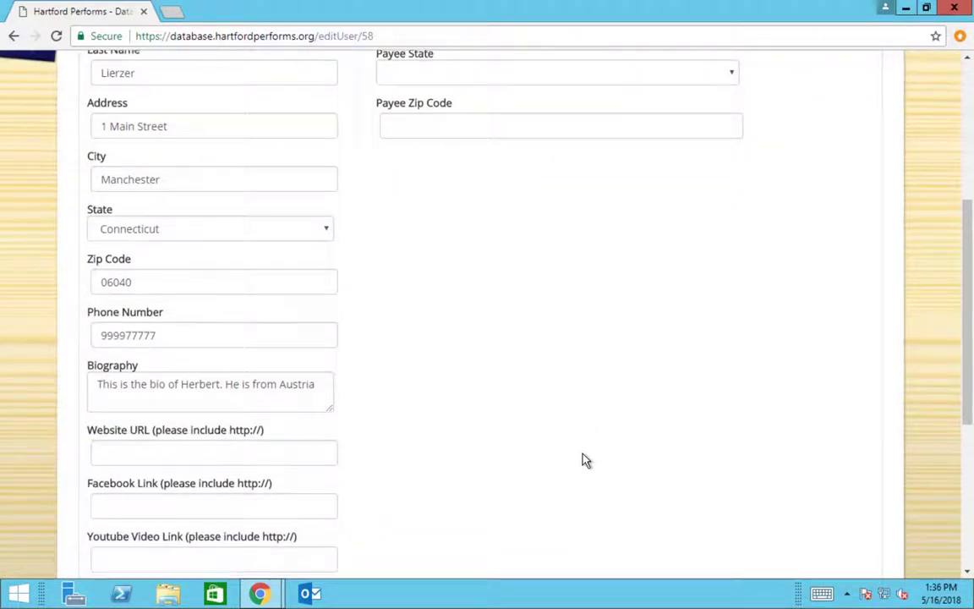
scroll(583, 460, "down", 2)
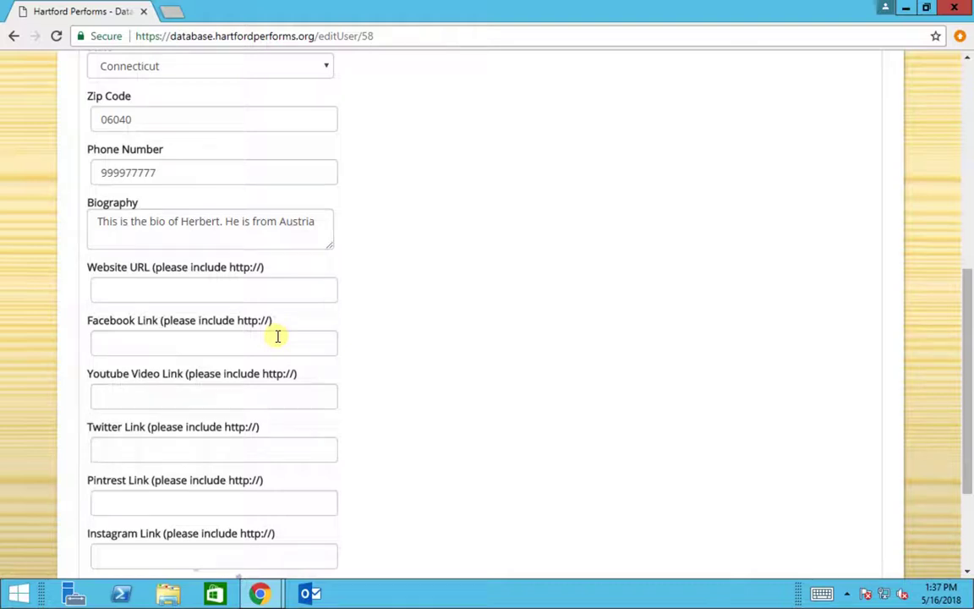
left_click(202, 293)
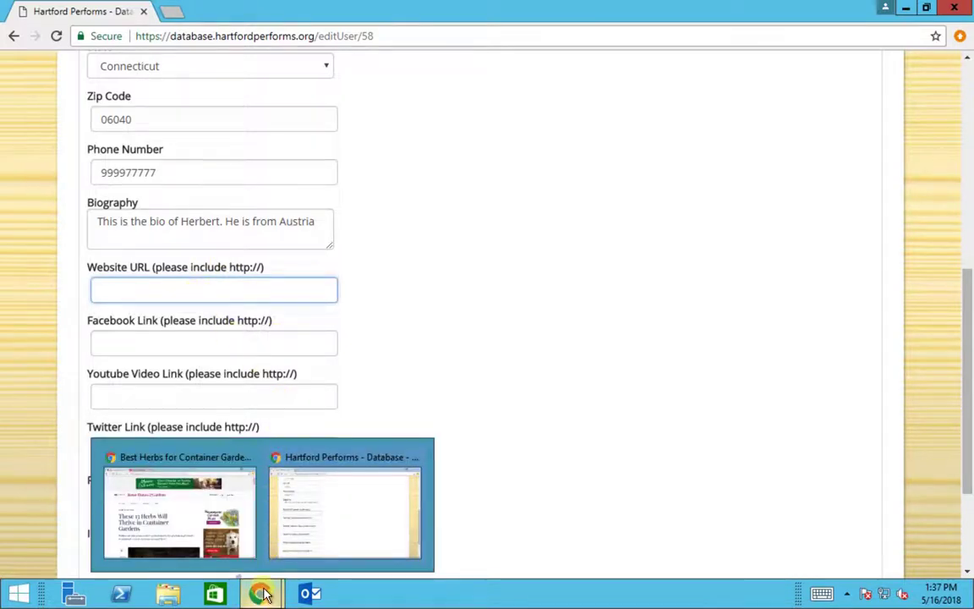
left_click(180, 520)
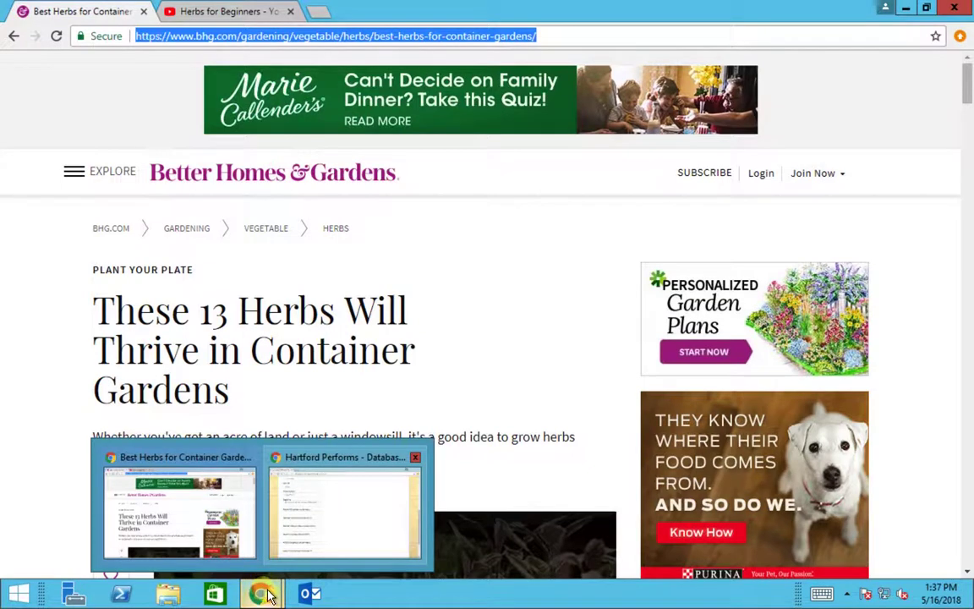
left_click(321, 520)
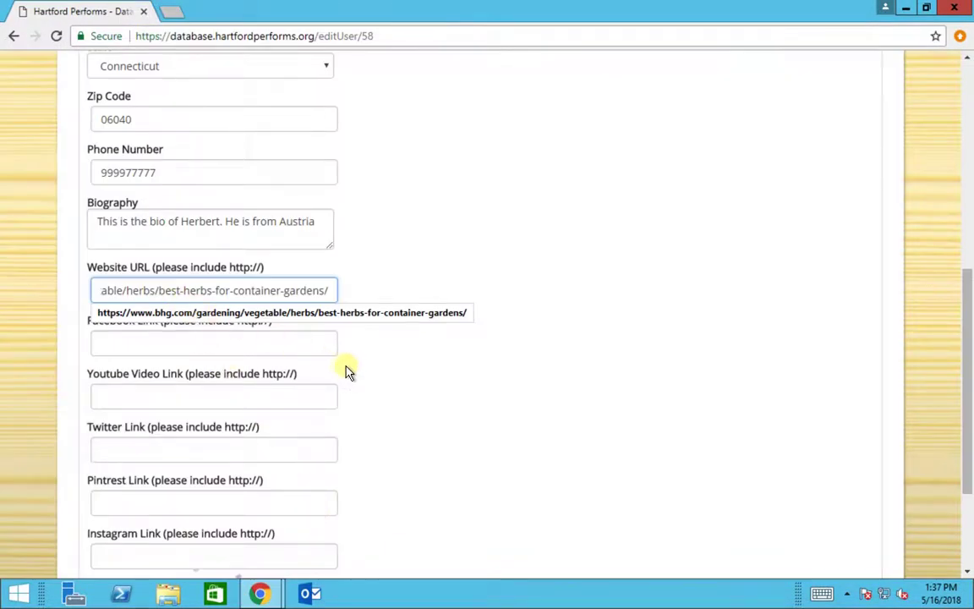
Fill the Youtube Video Link with the address of the "Herbs for Beginners" video and save the user data
left_click(257, 395)
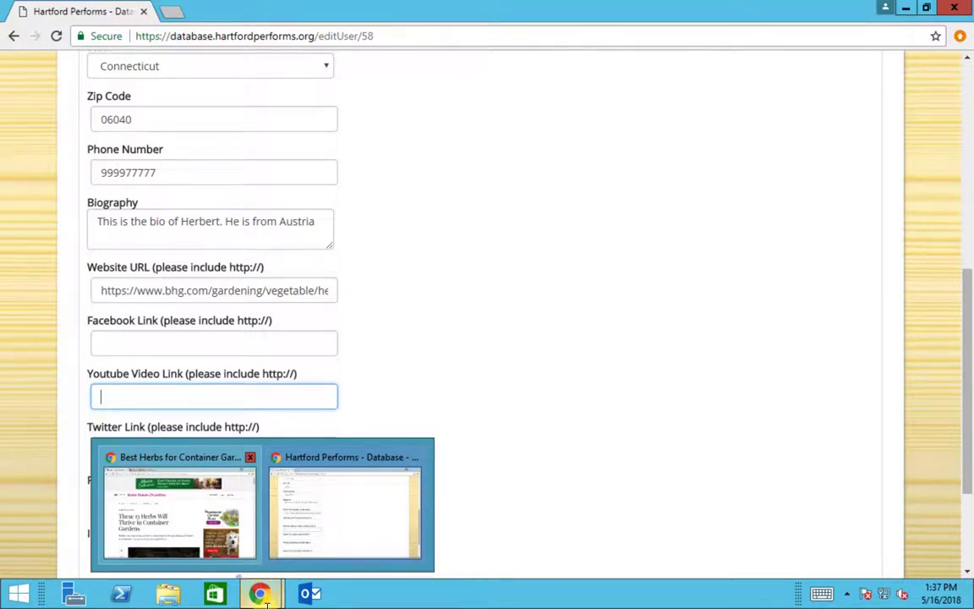
left_click(224, 507)
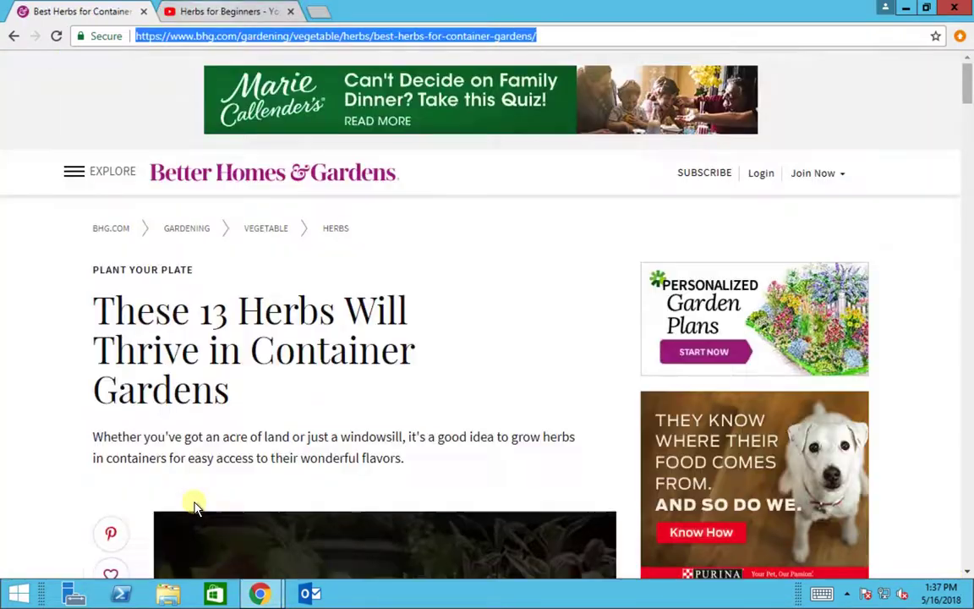
left_click(211, 11)
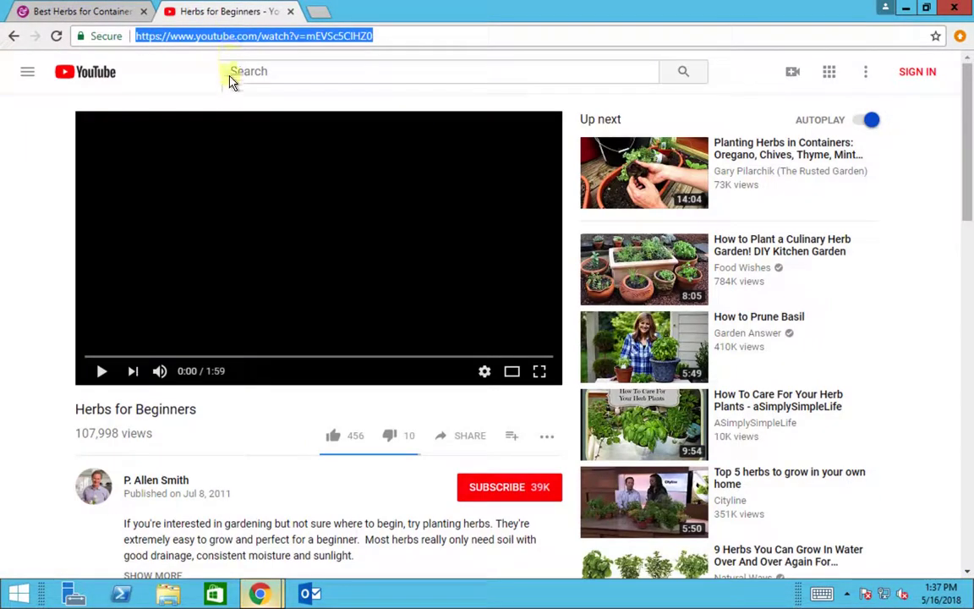
left_click(267, 594)
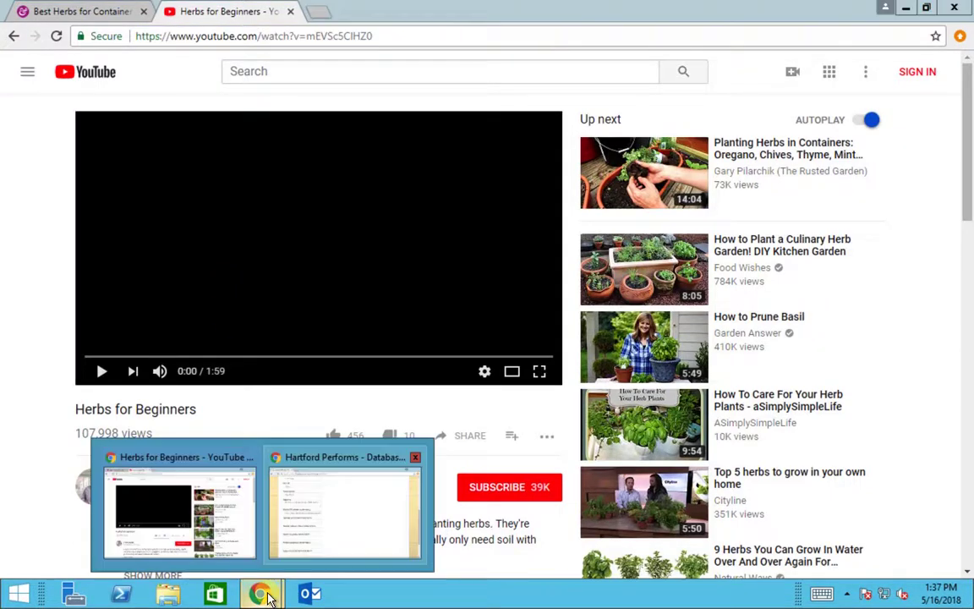
left_click(296, 511)
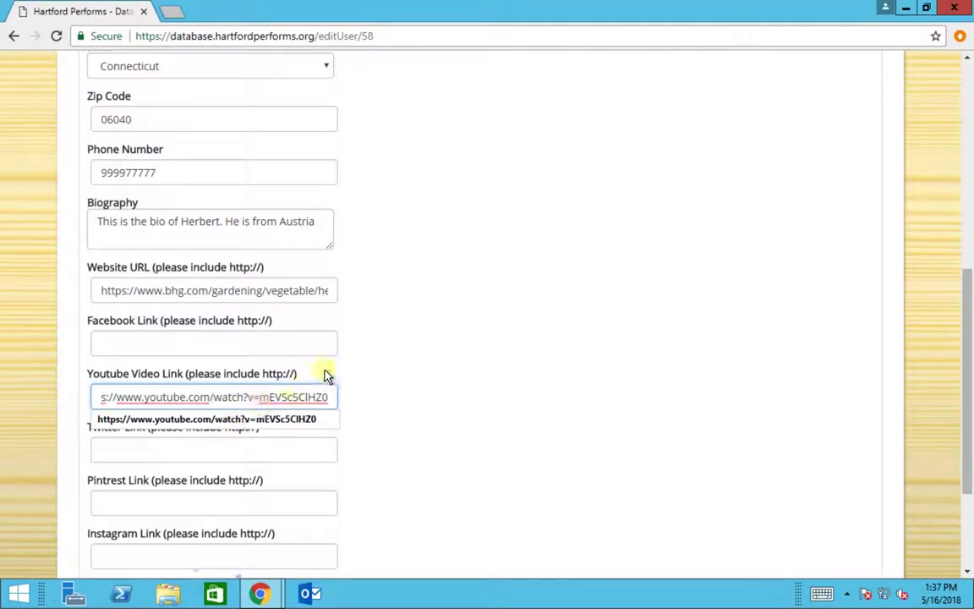
scroll(496, 362, "down", 3)
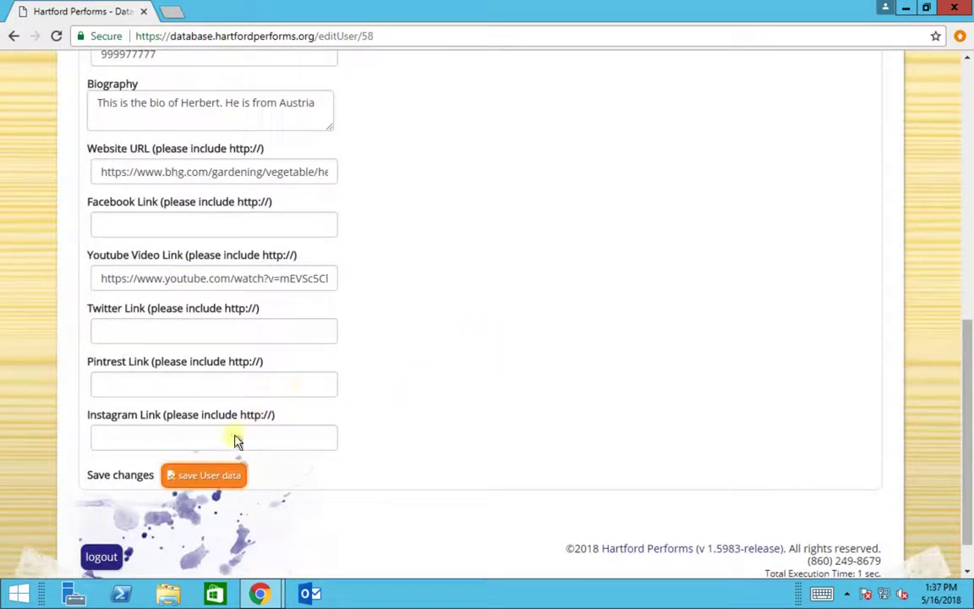
left_click(220, 481)
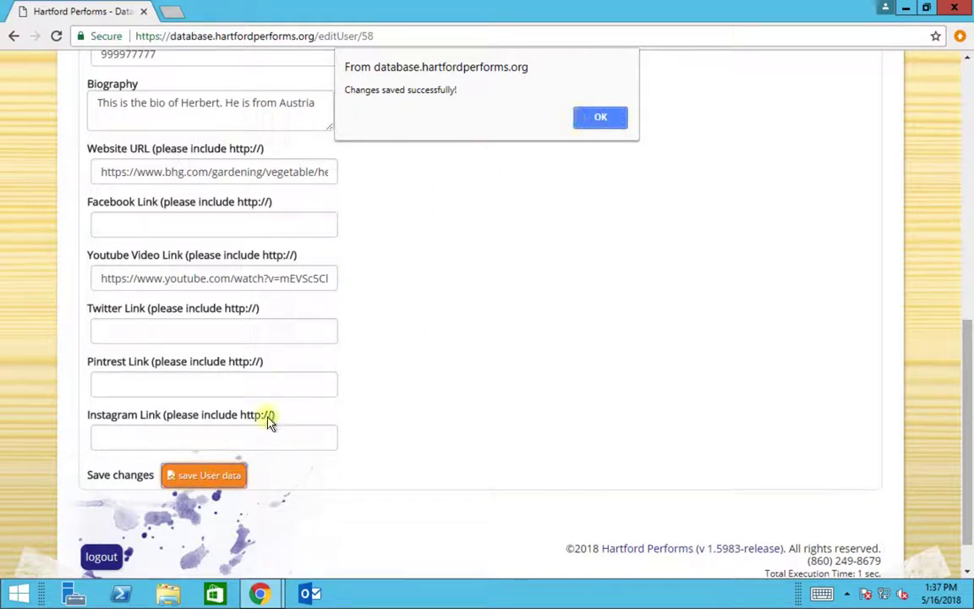
key("Return")
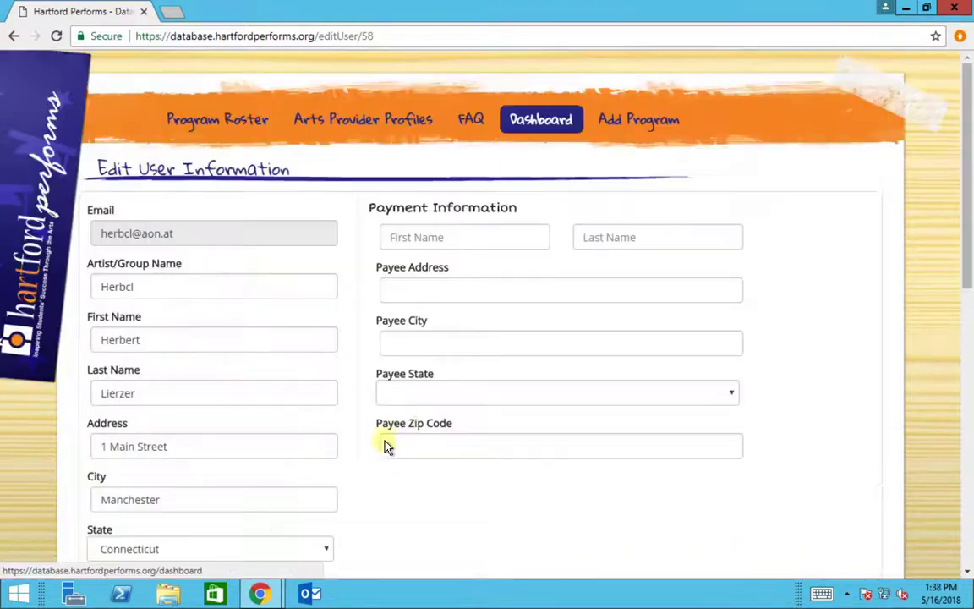
View the artist profile page from the dashboard and briefly play the embedded "Herbs for Beginners" video
left_click(558, 116)
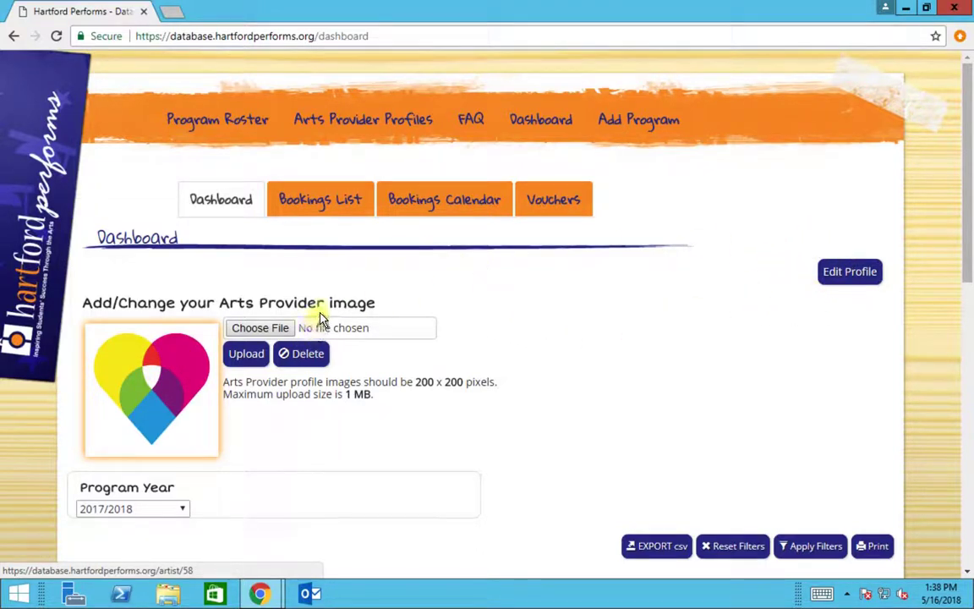
left_click(385, 361)
scroll(385, 362, "down", 1)
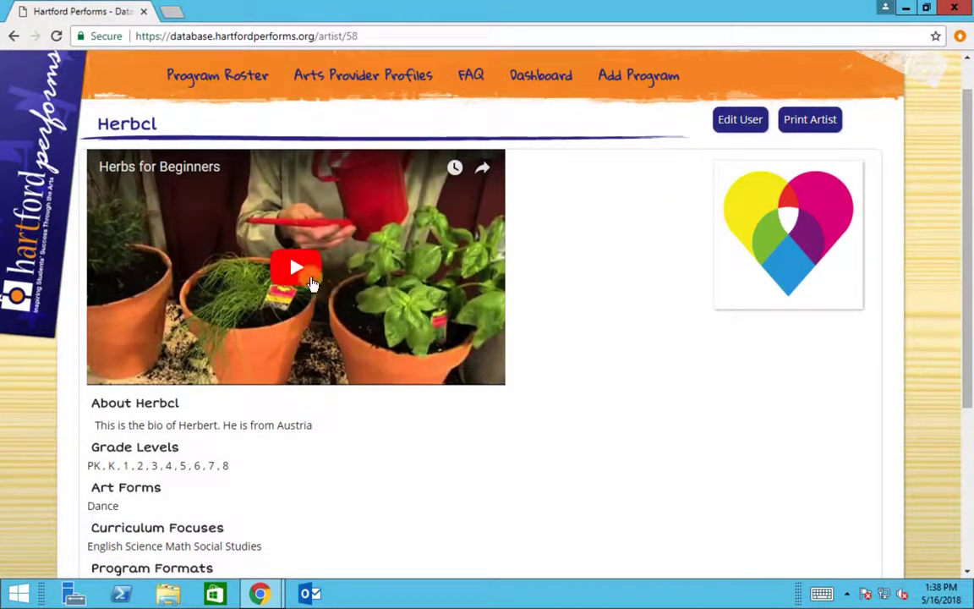
left_click(306, 279)
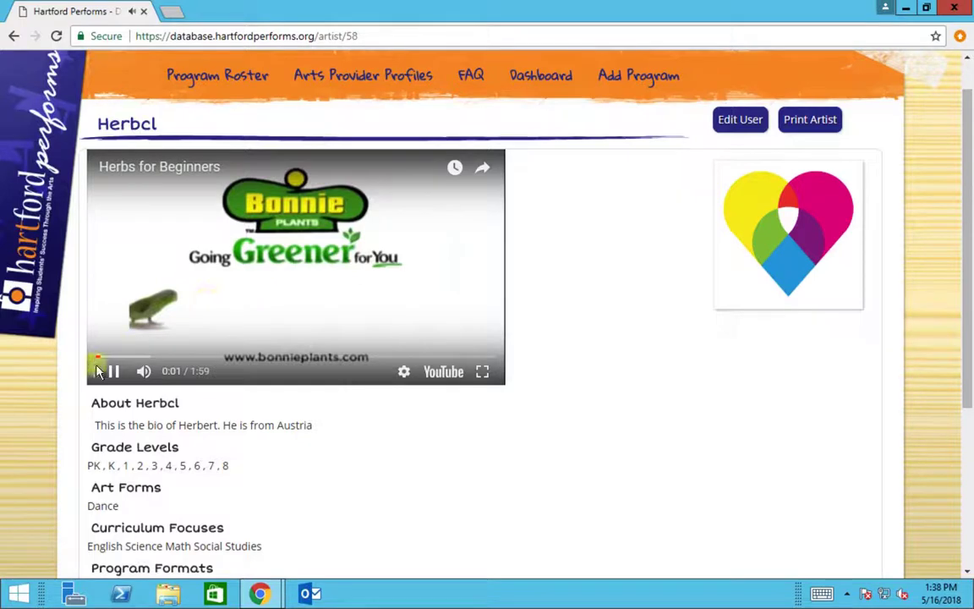
left_click(115, 372)
Test the website link under Website & Social Media Links, and close the page it opens
scroll(244, 332, "down", 3)
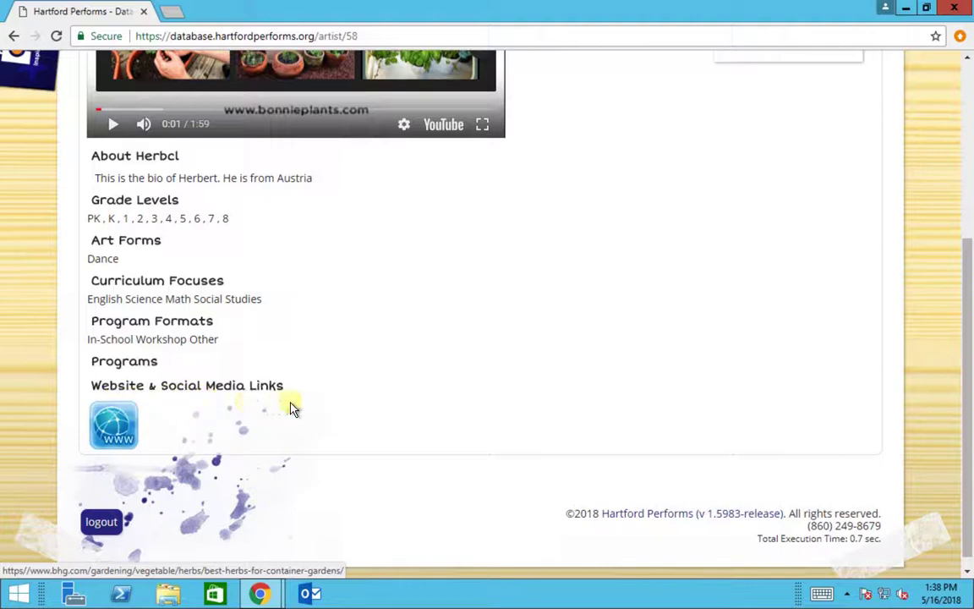
left_click(122, 431)
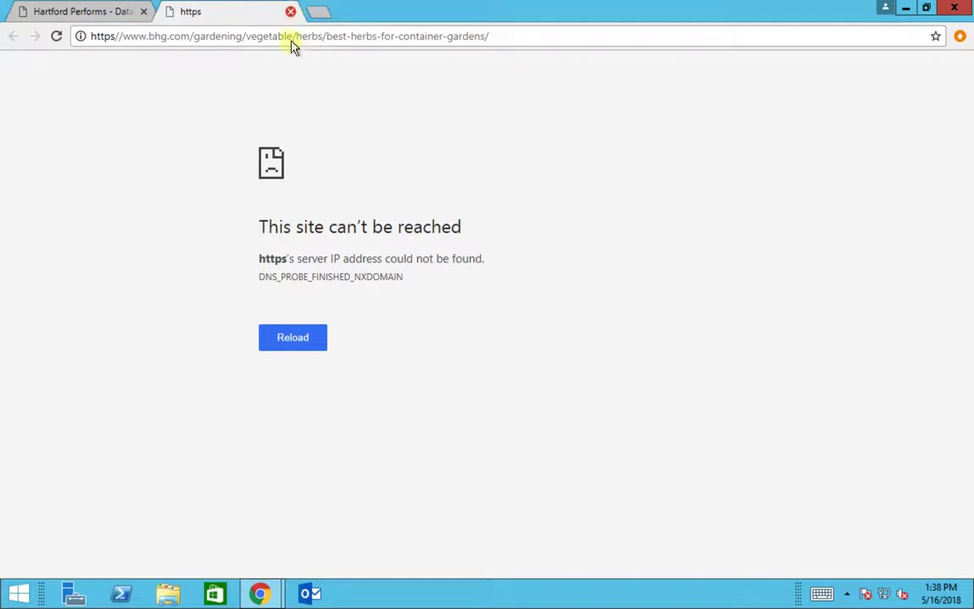
key("ctrl+w")
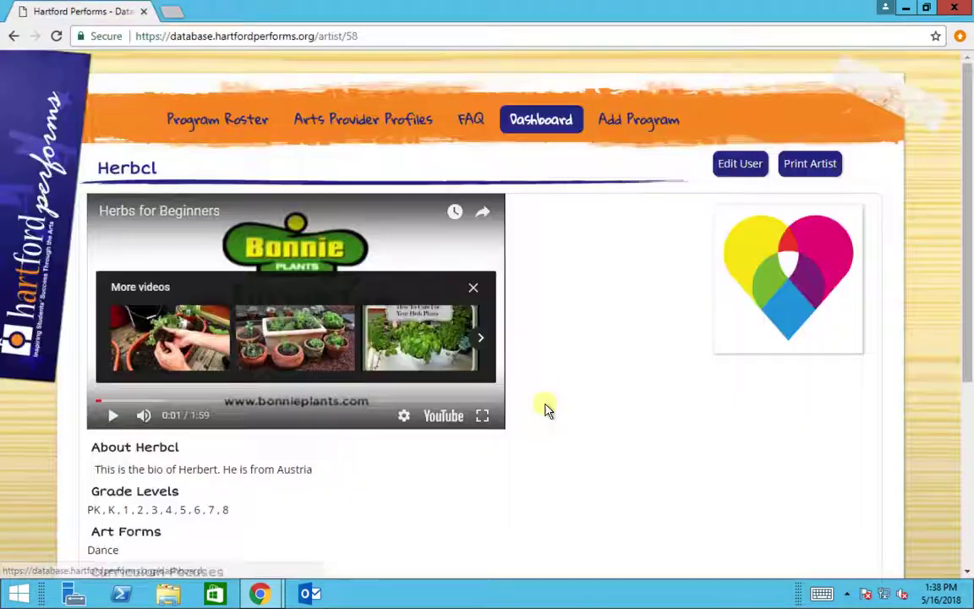
left_click(543, 123)
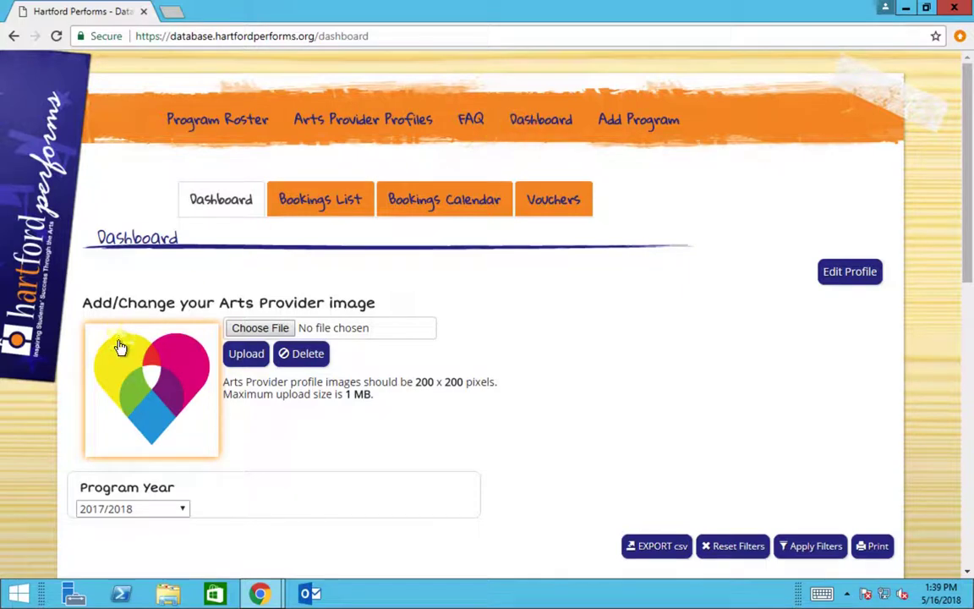
left_click(154, 374)
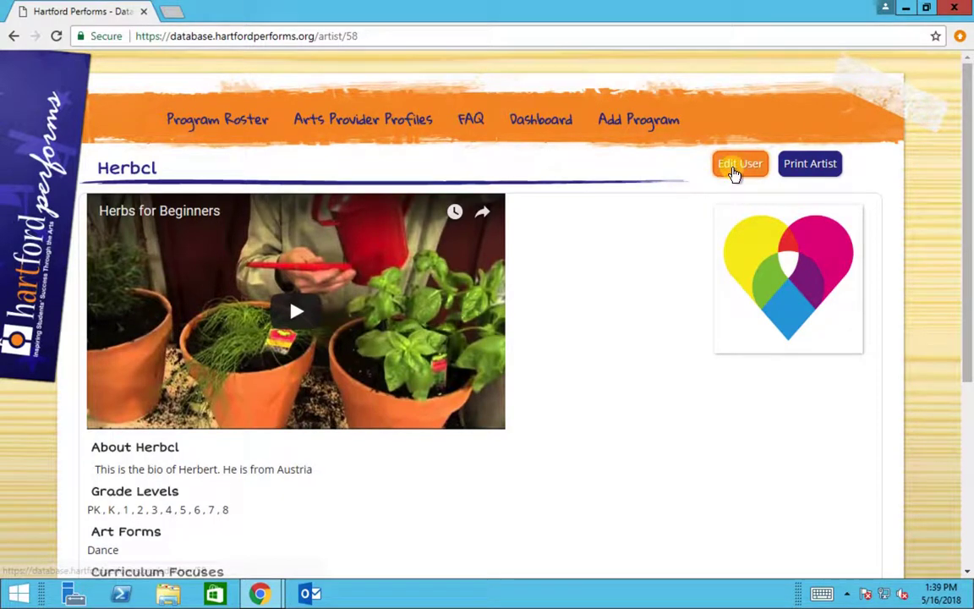
left_click(740, 164)
scroll(734, 173, "down", 10)
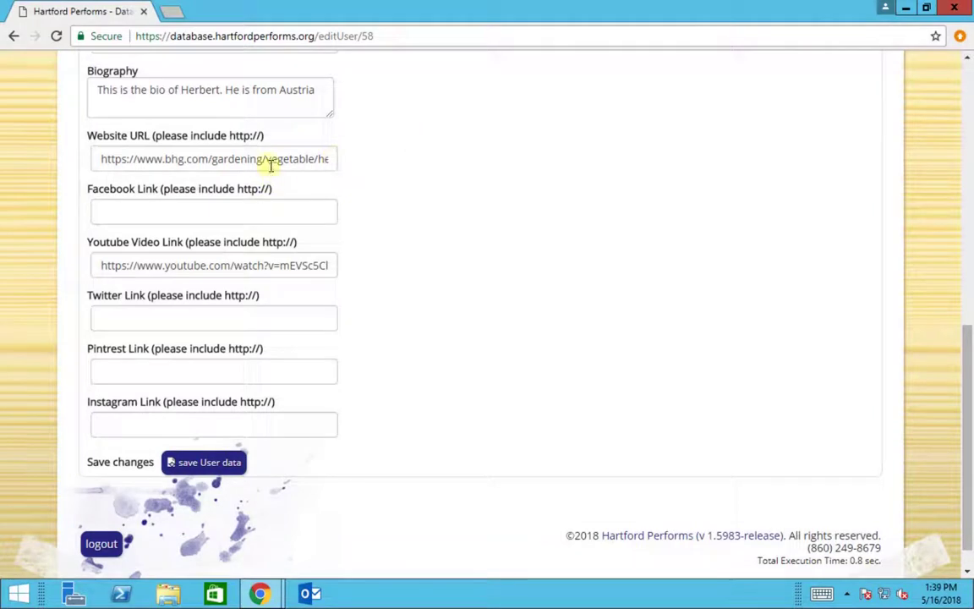
double_click(269, 159)
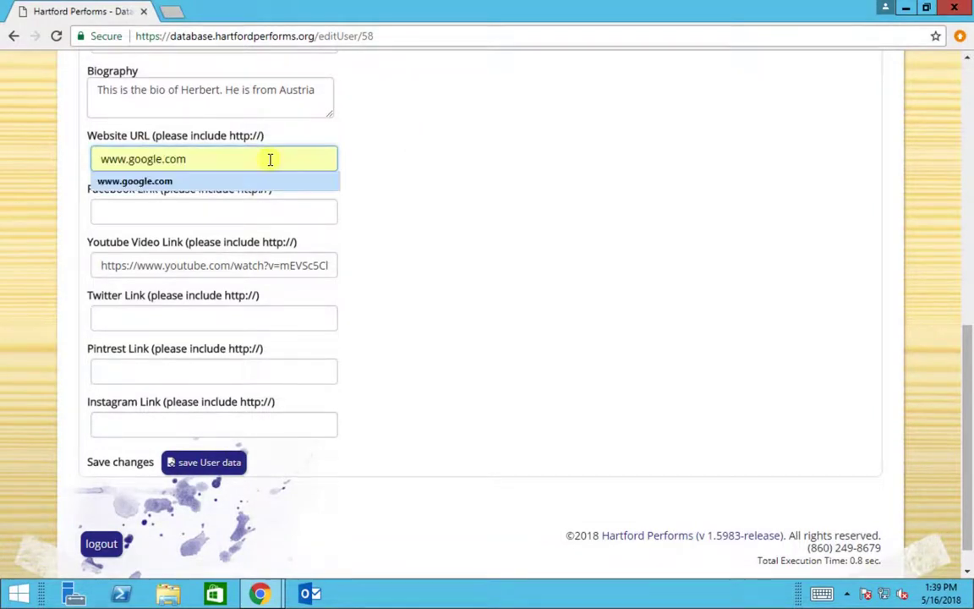
left_click(227, 182)
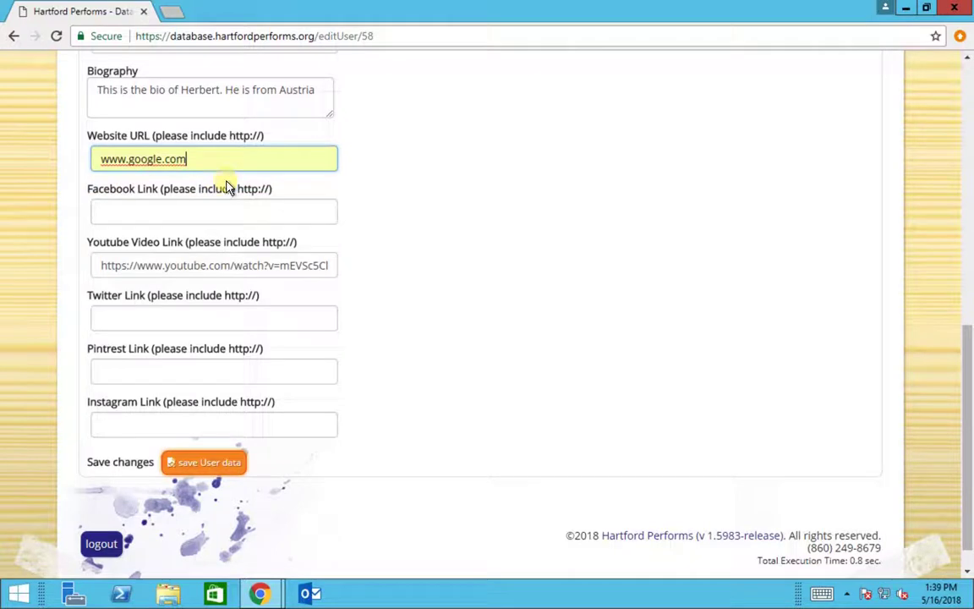
Save the user data with the new website address and return to the dashboard
left_click(226, 465)
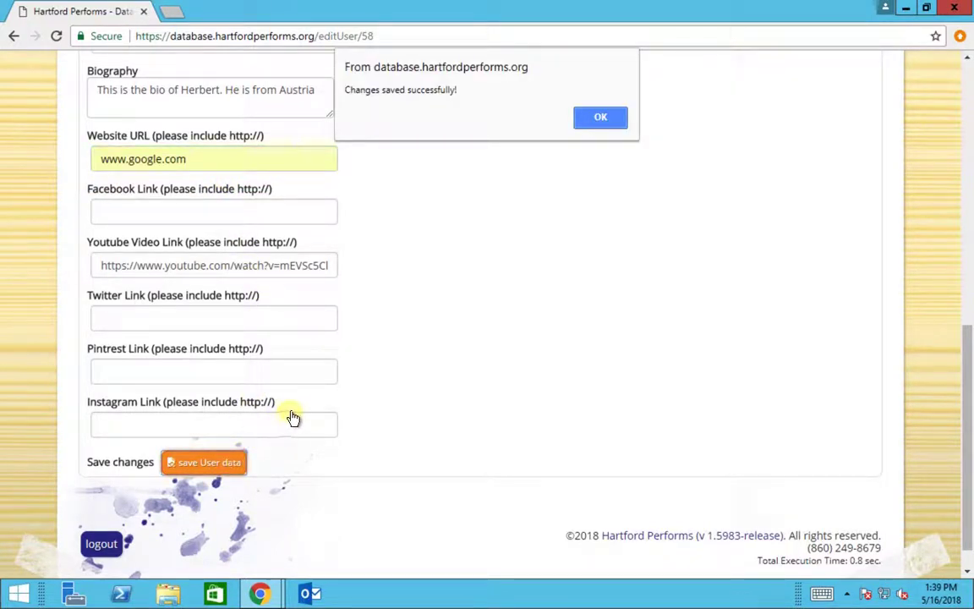
left_click(594, 119)
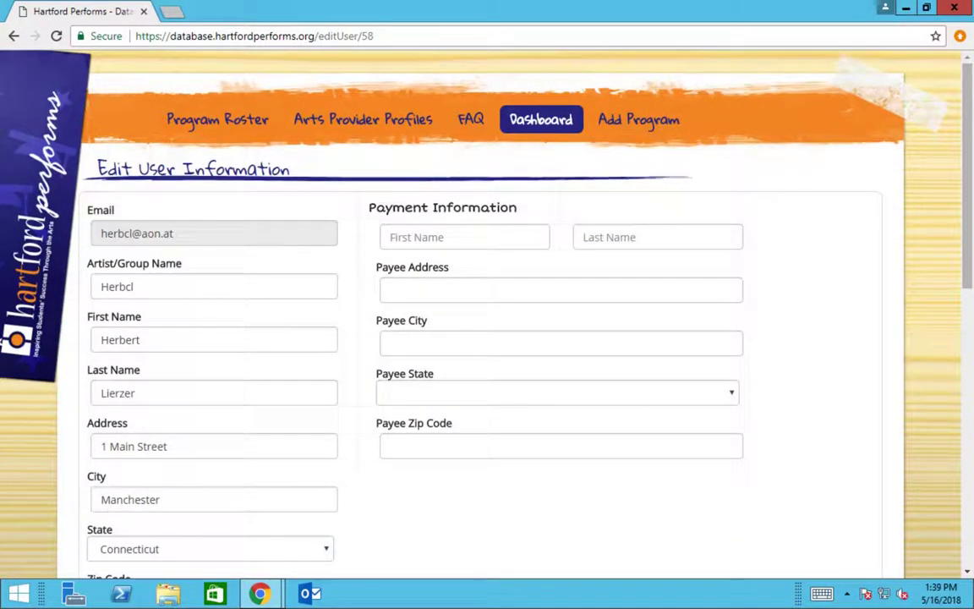
left_click(541, 120)
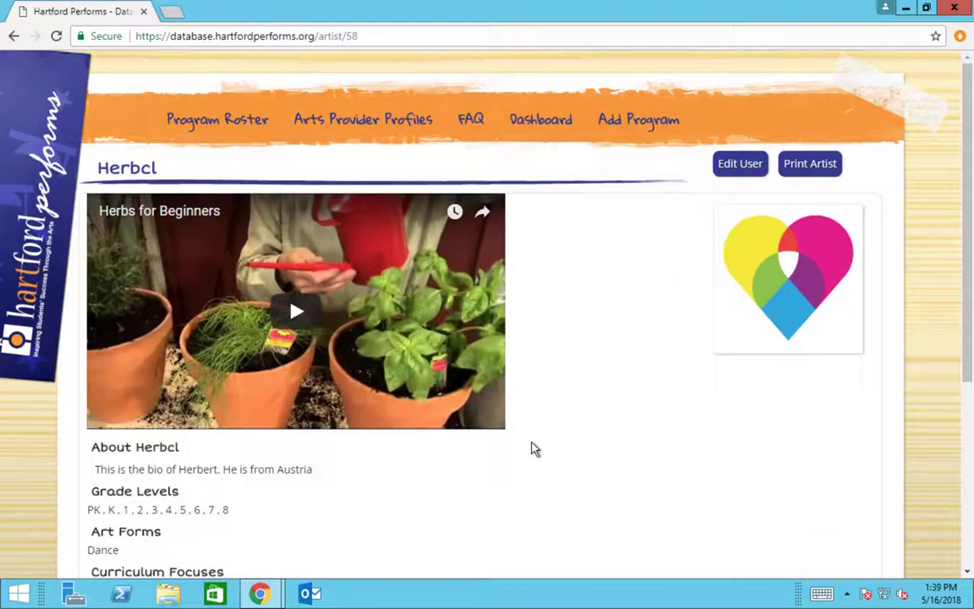
Test the website link under Website & Social Media Links on the artist profile, and close the page it opens
scroll(533, 448, "down", 1)
scroll(532, 448, "down", 3)
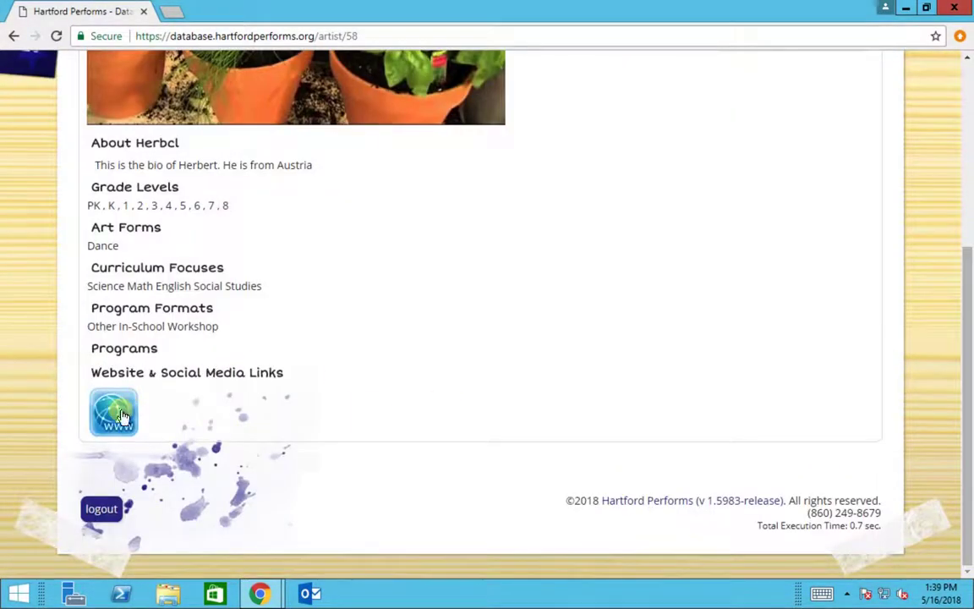
left_click(123, 416)
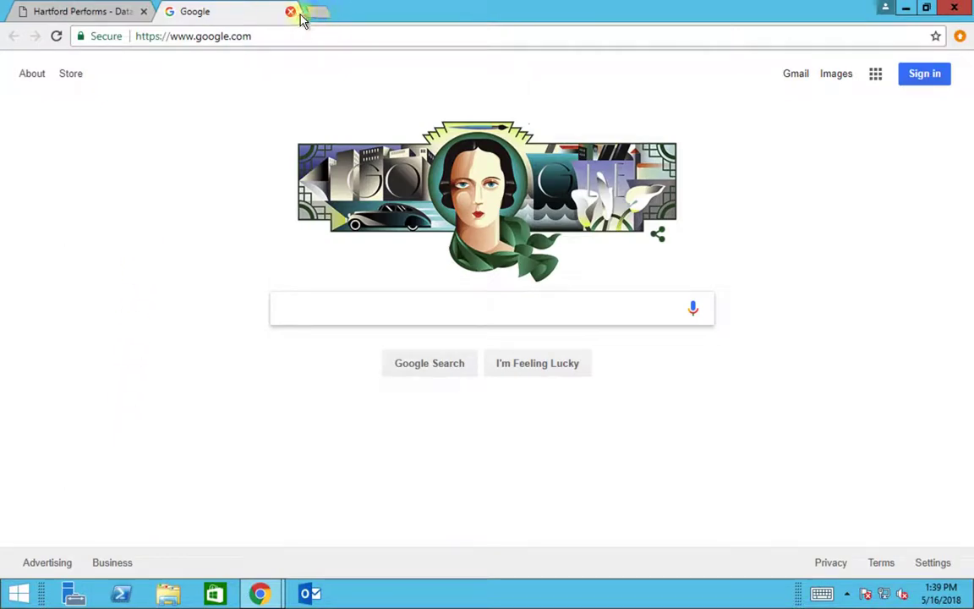
key("ctrl+w")
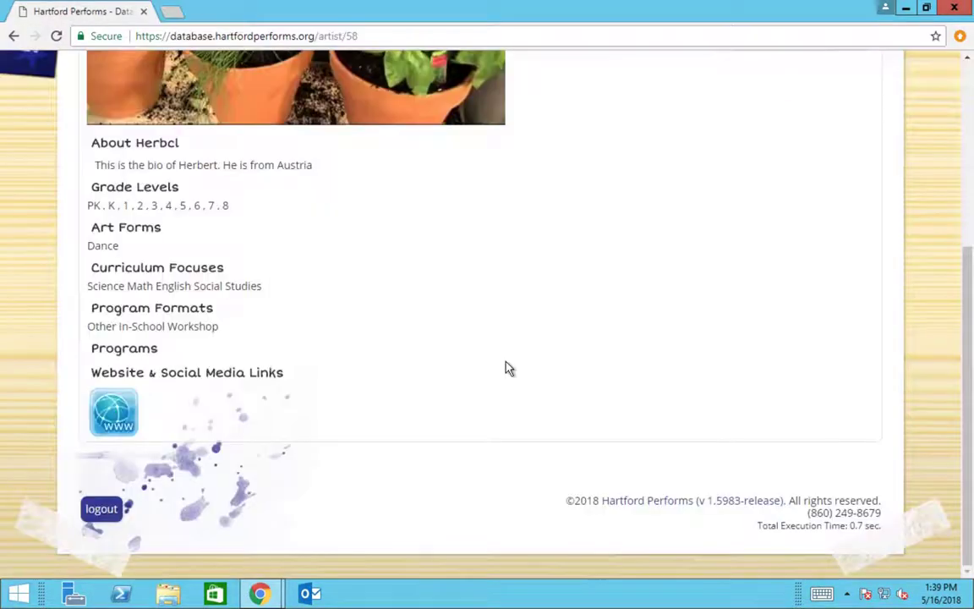
Start a new program named "All About Plants" for the 2018/2019 school year
scroll(506, 368, "up", 5)
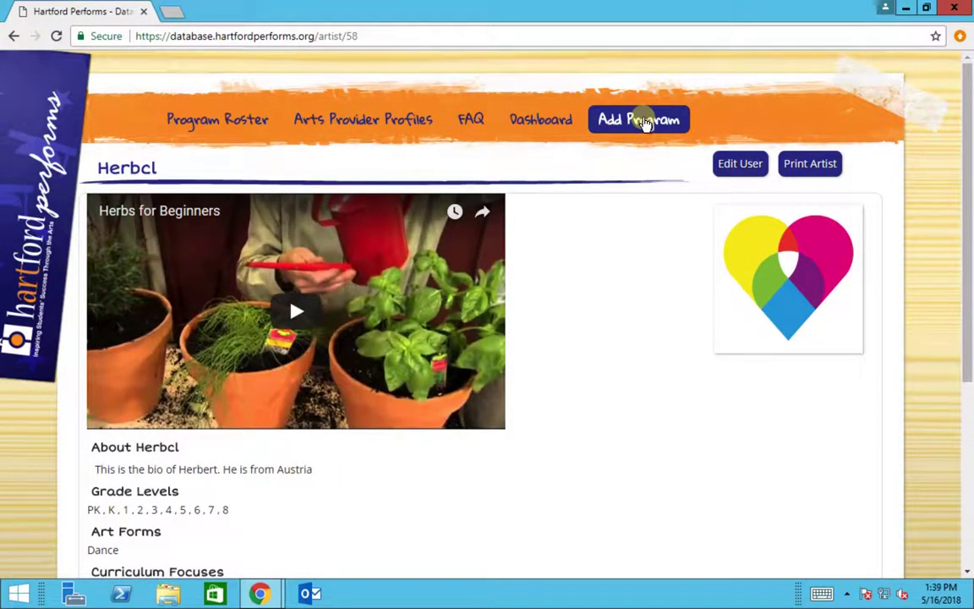
left_click(640, 121)
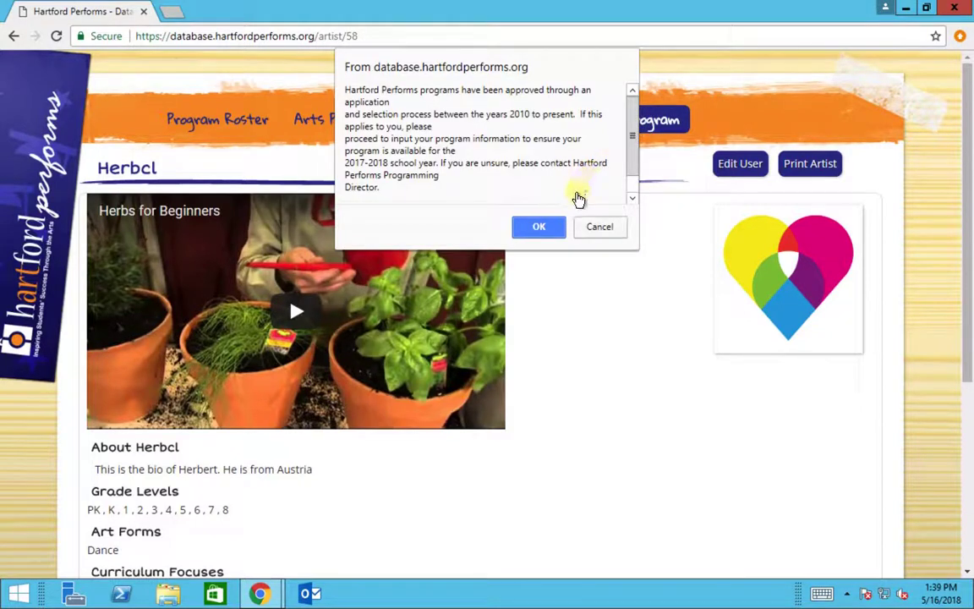
left_click(544, 226)
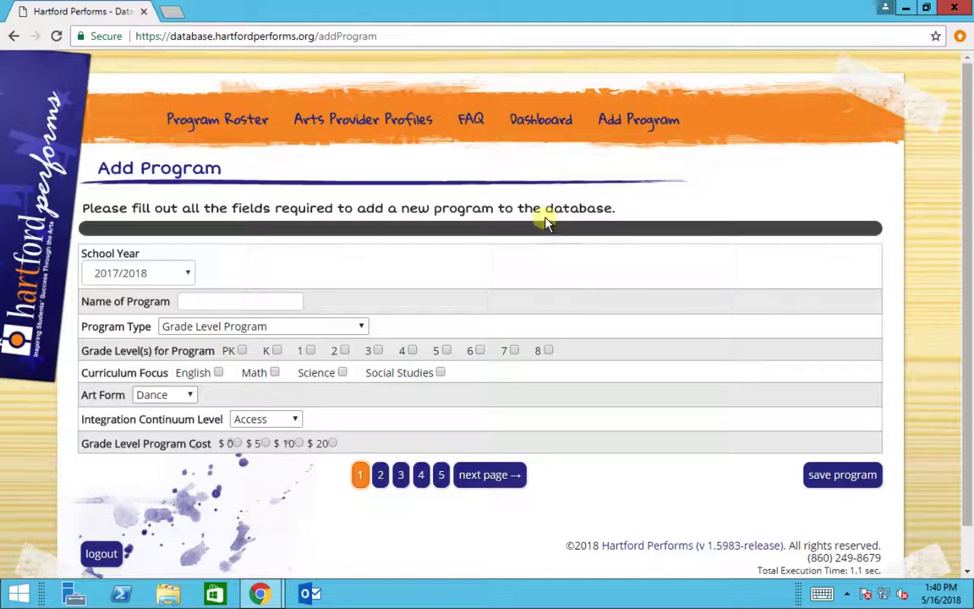
left_click(168, 274)
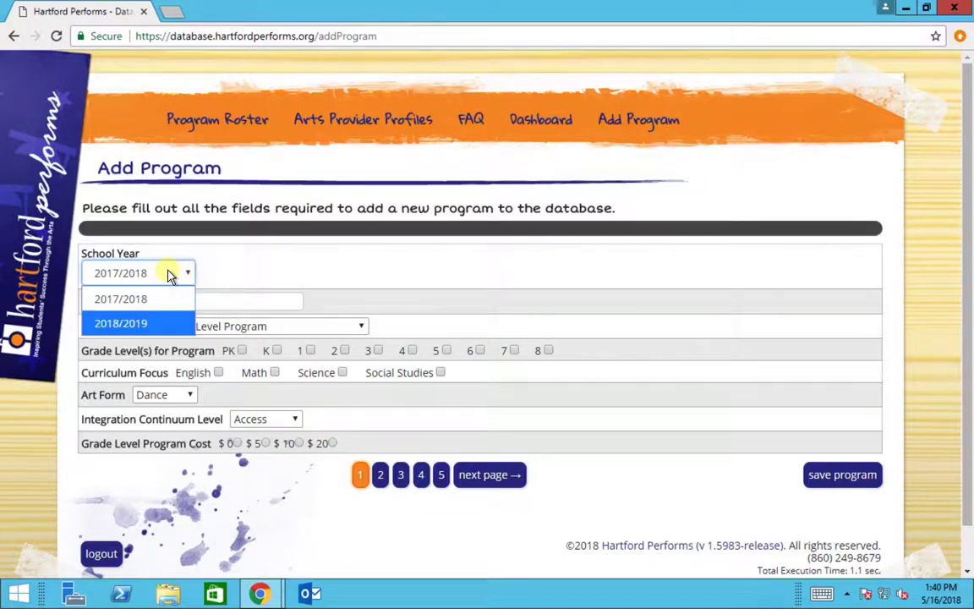
left_click(163, 325)
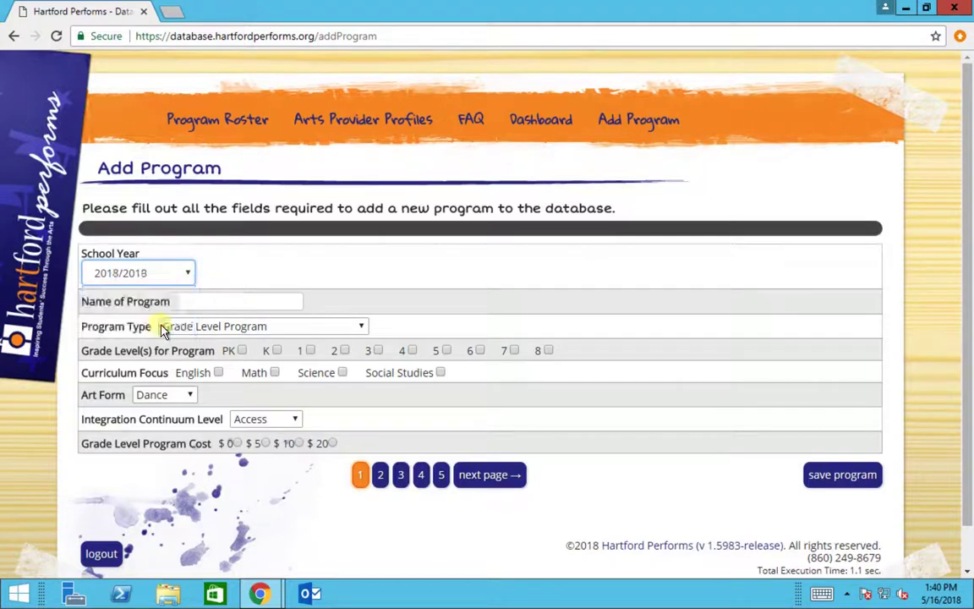
left_click(239, 301)
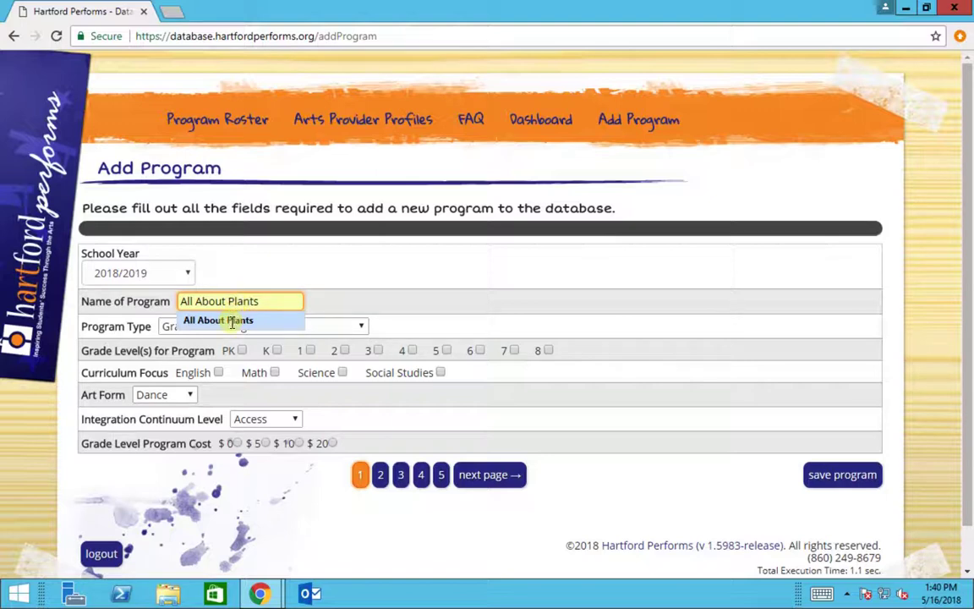
left_click(232, 322)
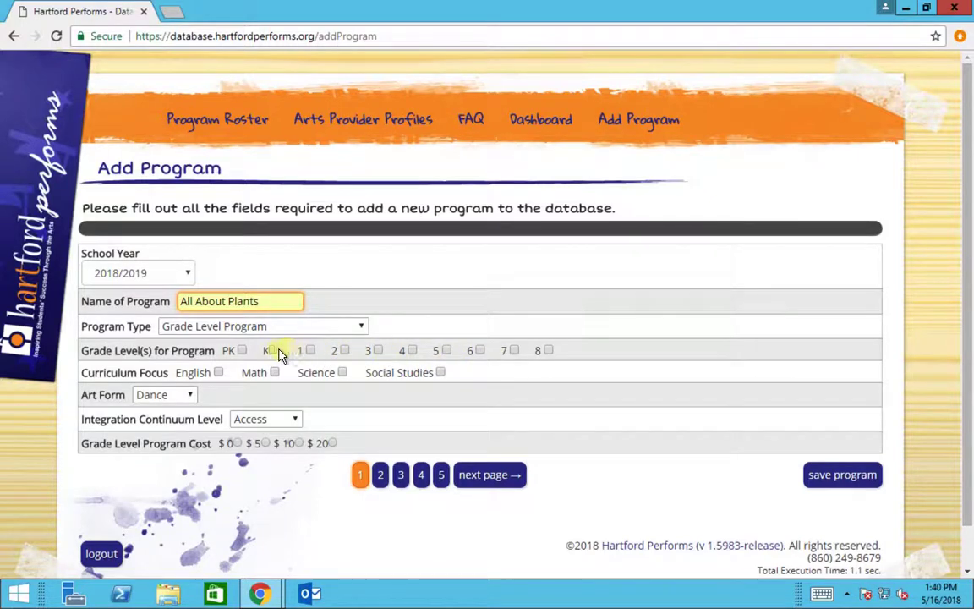
Assign the program to grade levels 1, 2 and 3 with a Science curriculum focus and a cost of $5
left_click(310, 351)
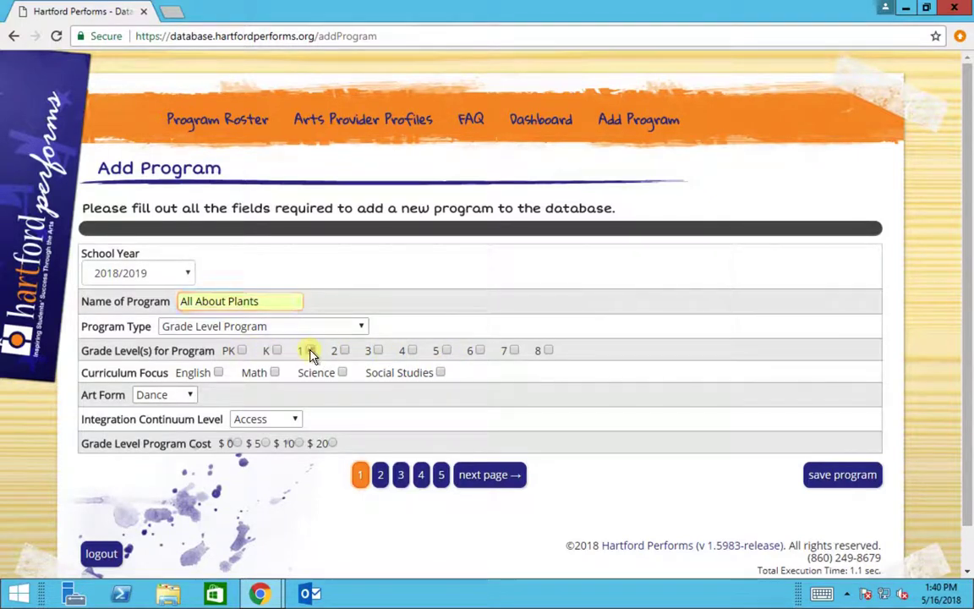
left_click(343, 352)
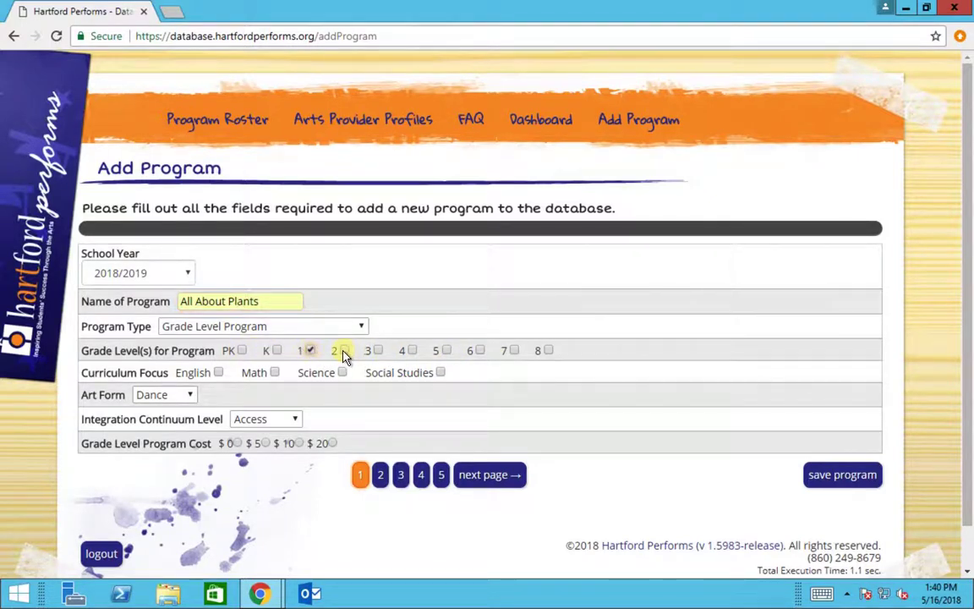
left_click(378, 352)
left_click(342, 374)
left_click(262, 443)
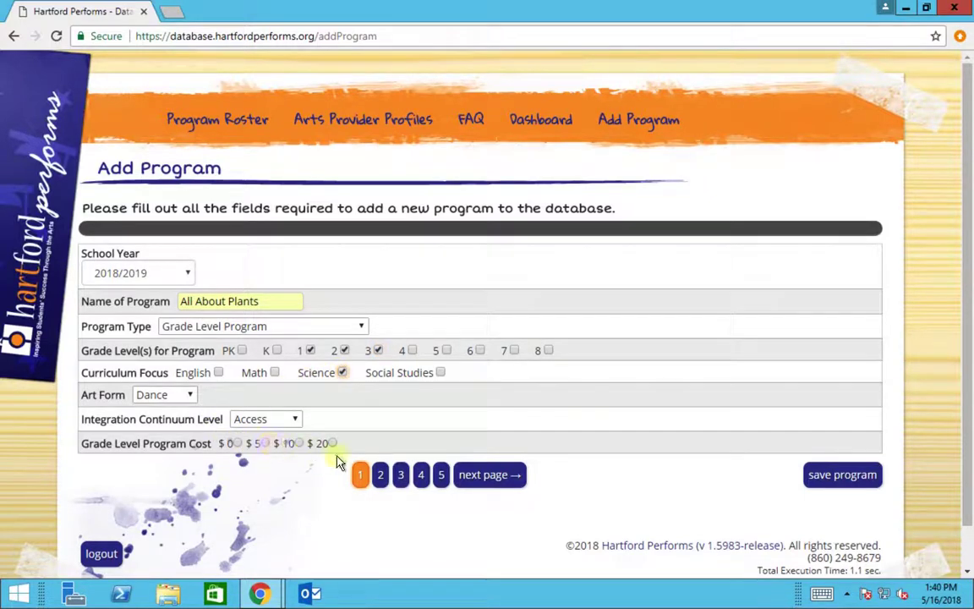
Save the new program and dismiss the confirmation message
scroll(626, 451, "down", 1)
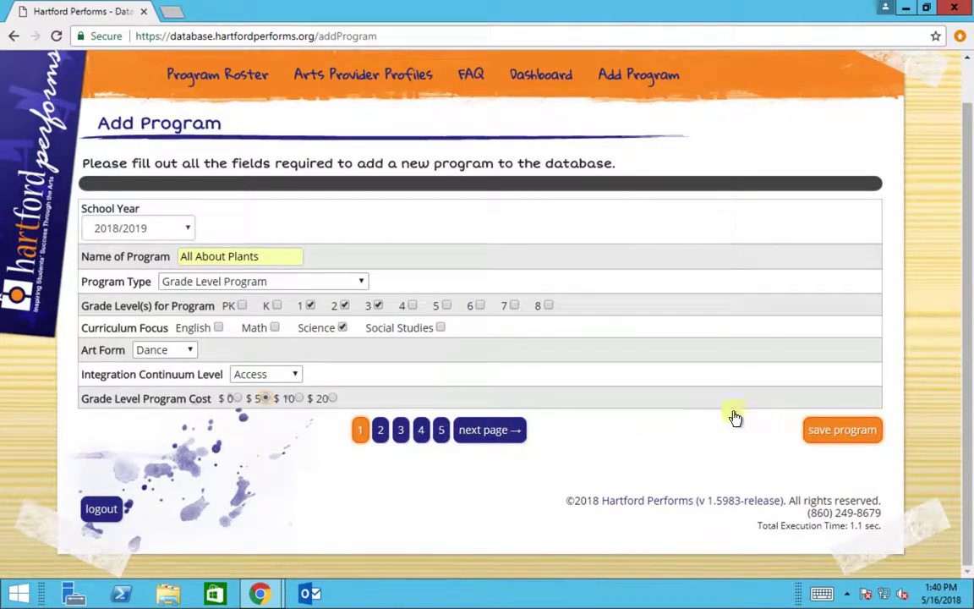
left_click(843, 440)
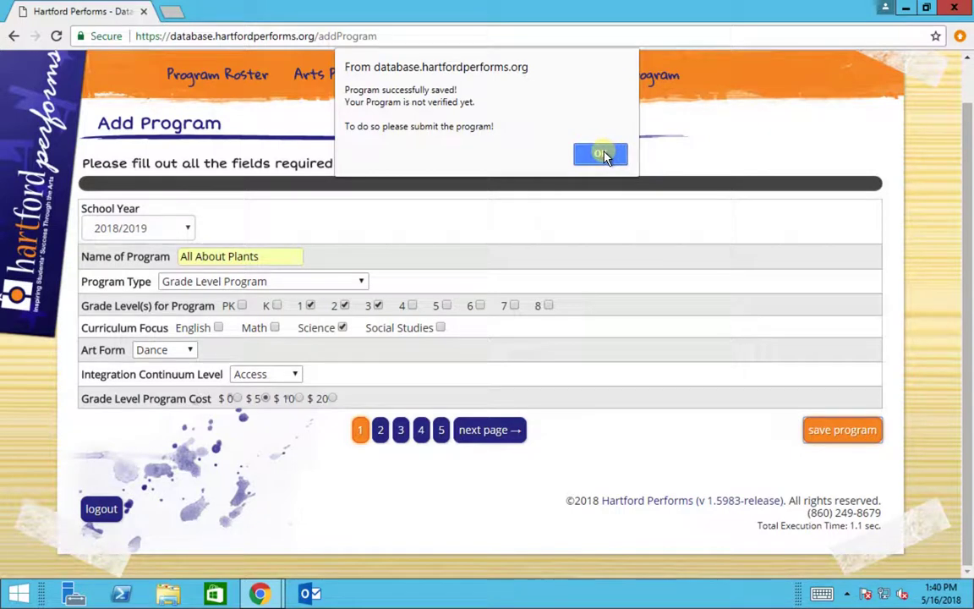
left_click(601, 155)
Look through the program lists on the dashboard and filter them to the 2018/2019 program year
scroll(546, 388, "down", 3)
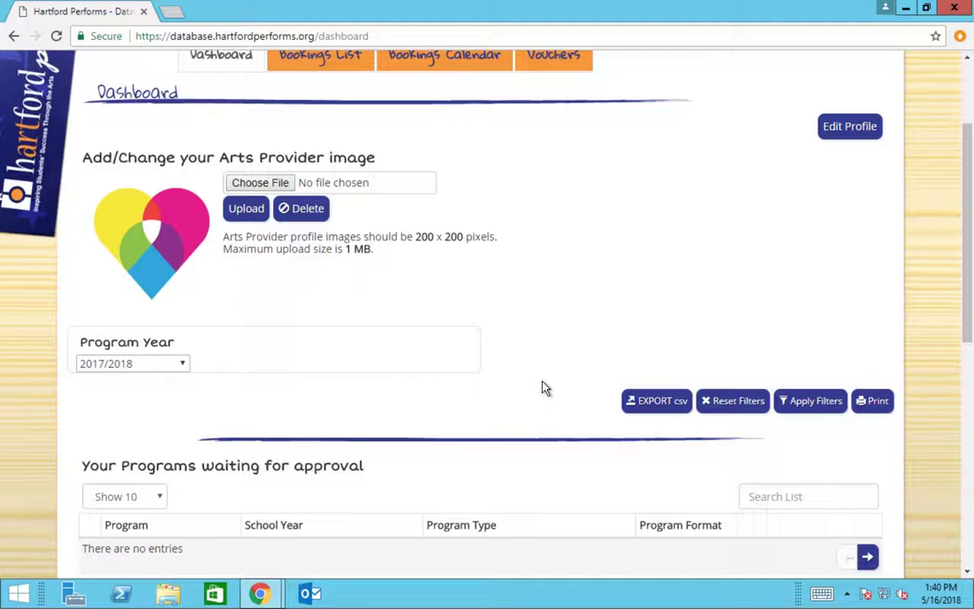
scroll(546, 388, "down", 9)
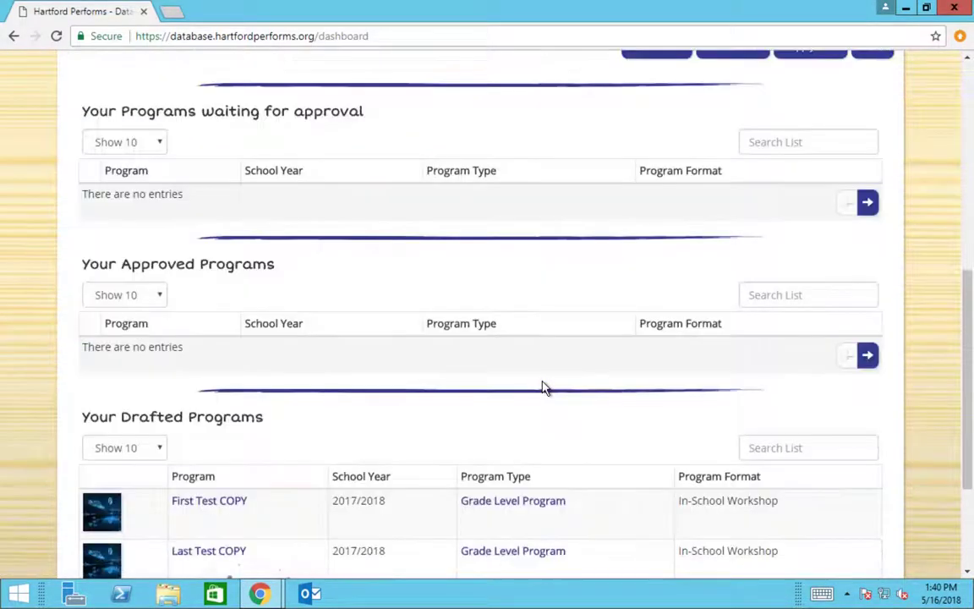
scroll(546, 388, "down", 5)
scroll(274, 311, "up", 13)
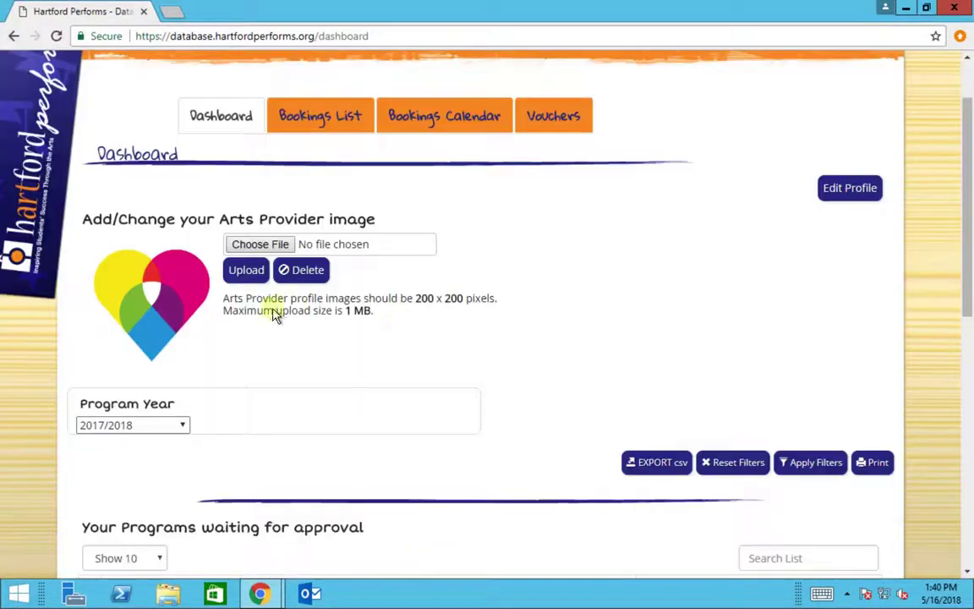
left_click(147, 427)
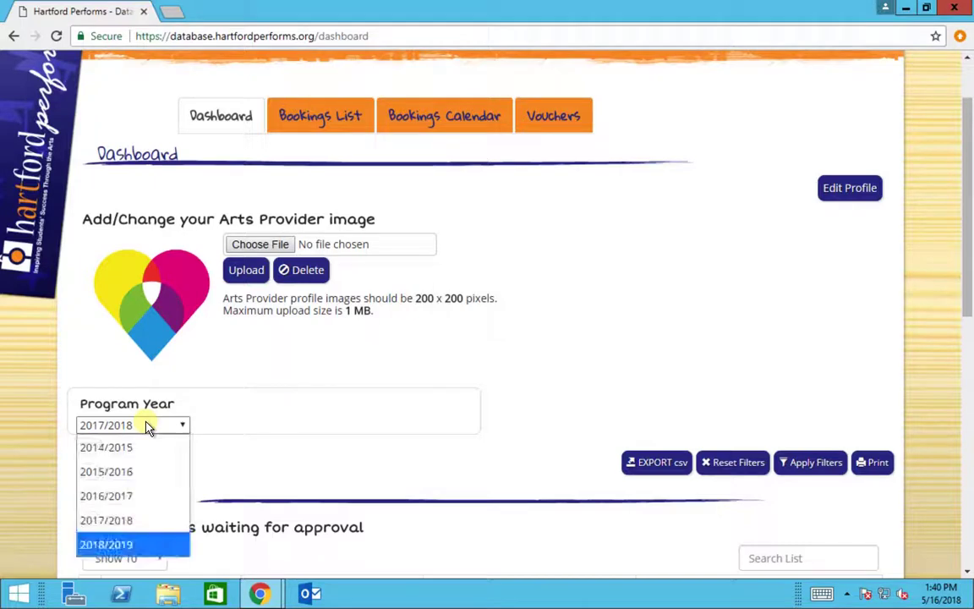
left_click(112, 542)
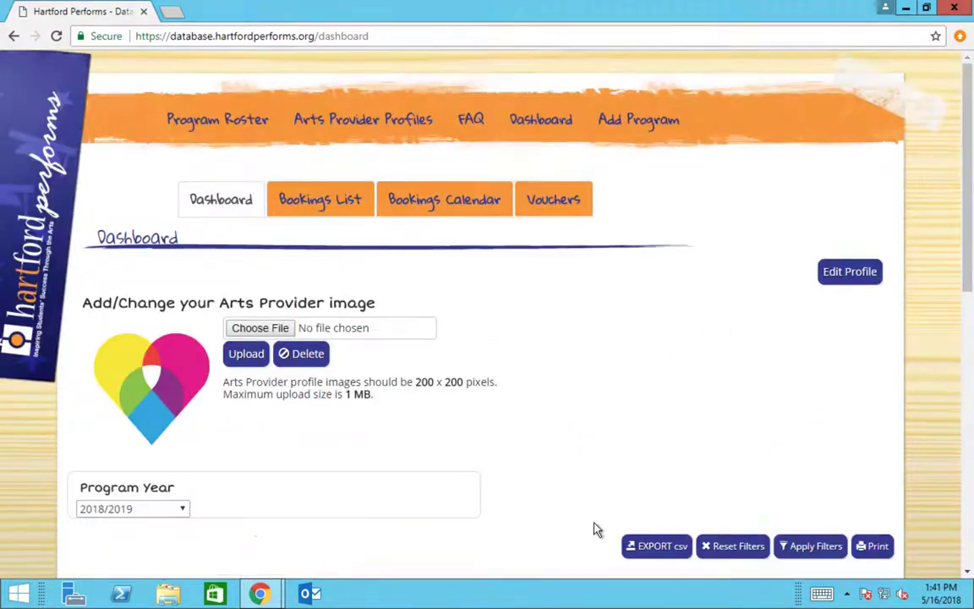
Open the drafted program "All About Plants" for editing
scroll(596, 529, "down", 3)
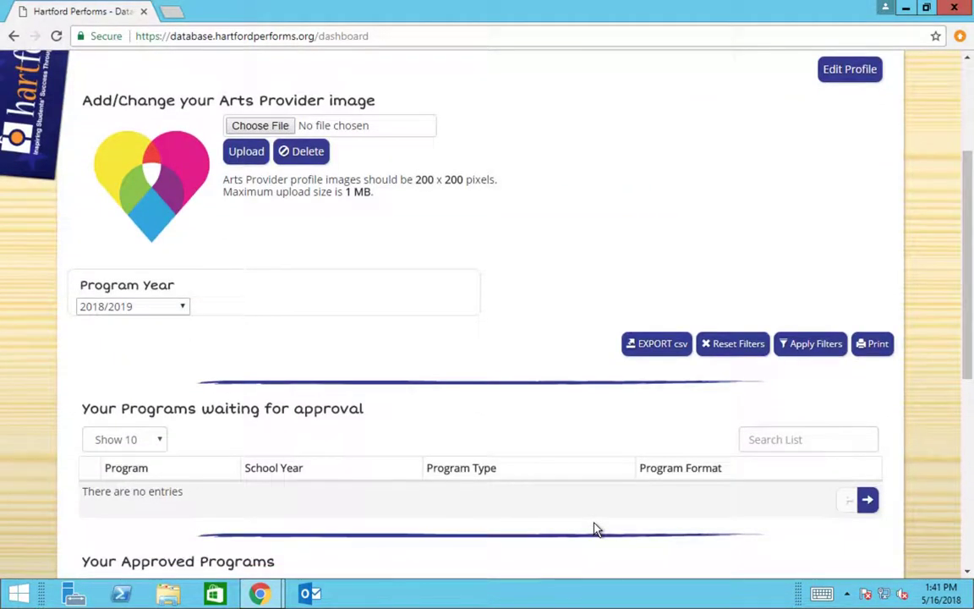
scroll(596, 529, "down", 6)
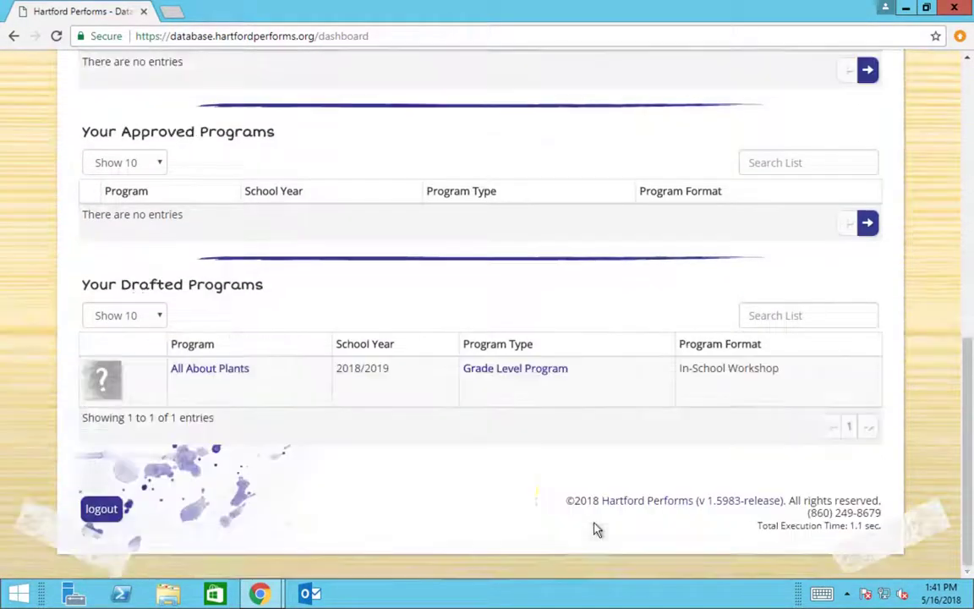
left_click(211, 372)
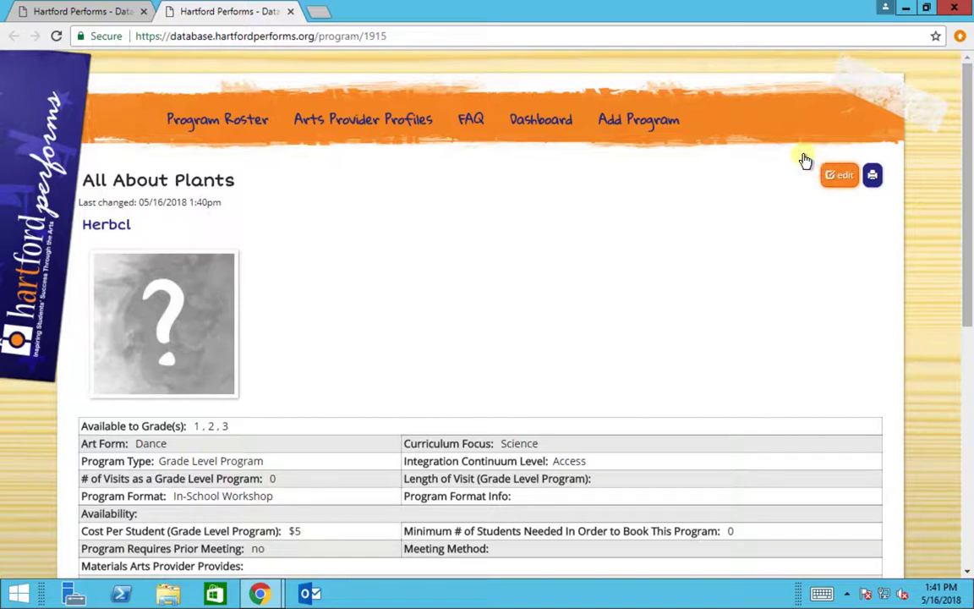
scroll(575, 412, "down", 2)
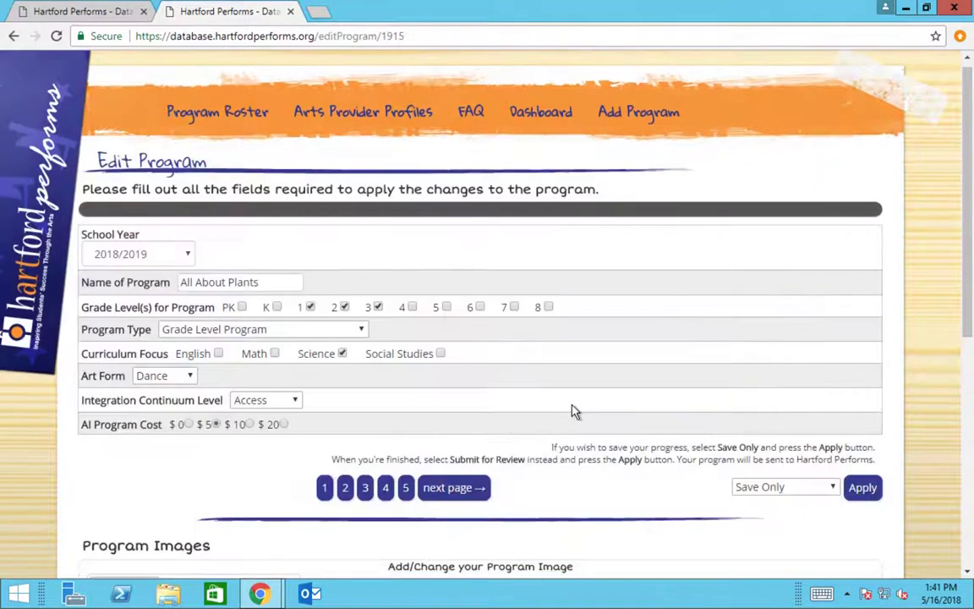
Upload plants.png from the Desktop as the program image
scroll(575, 412, "down", 3)
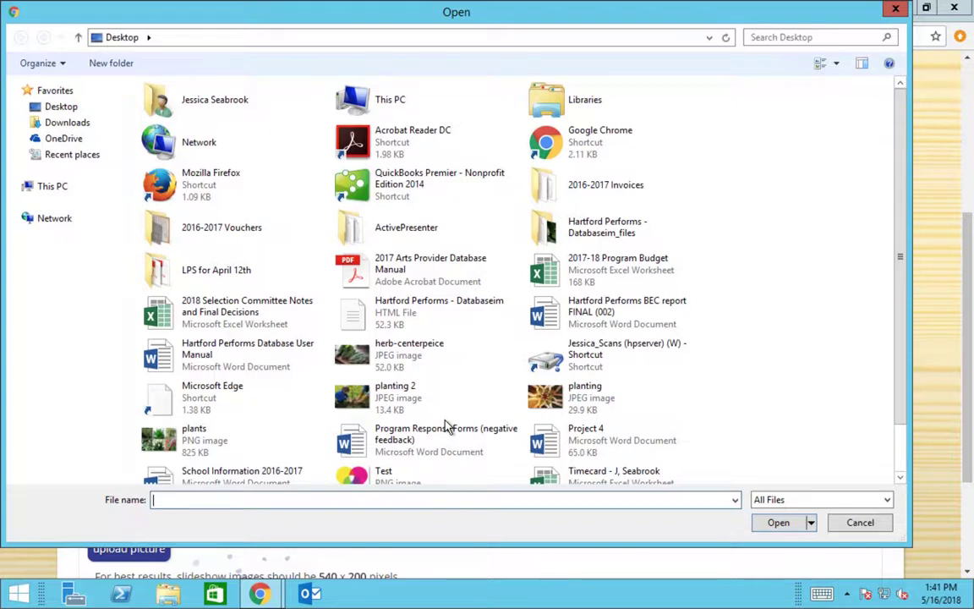
left_click(155, 448)
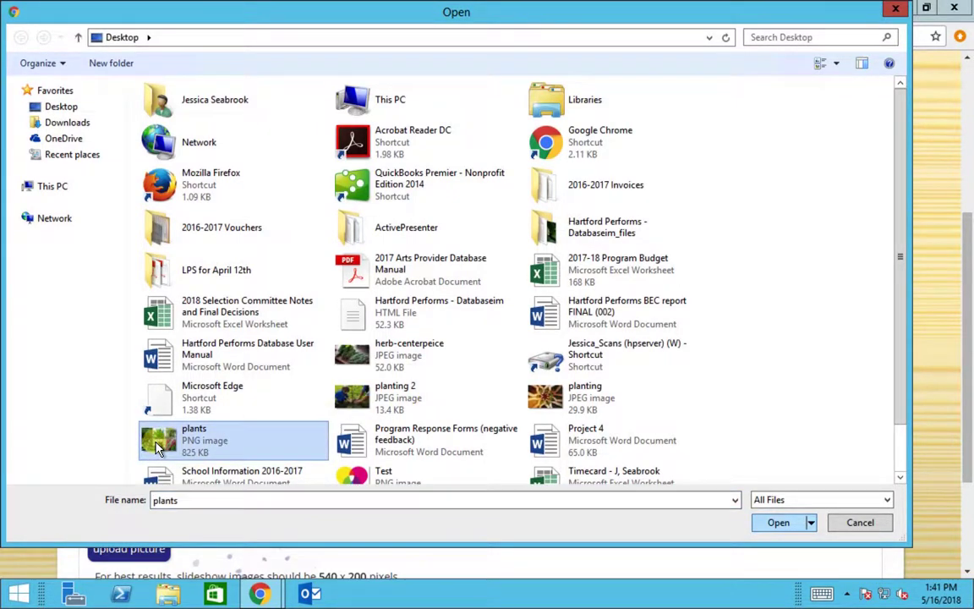
left_click(768, 523)
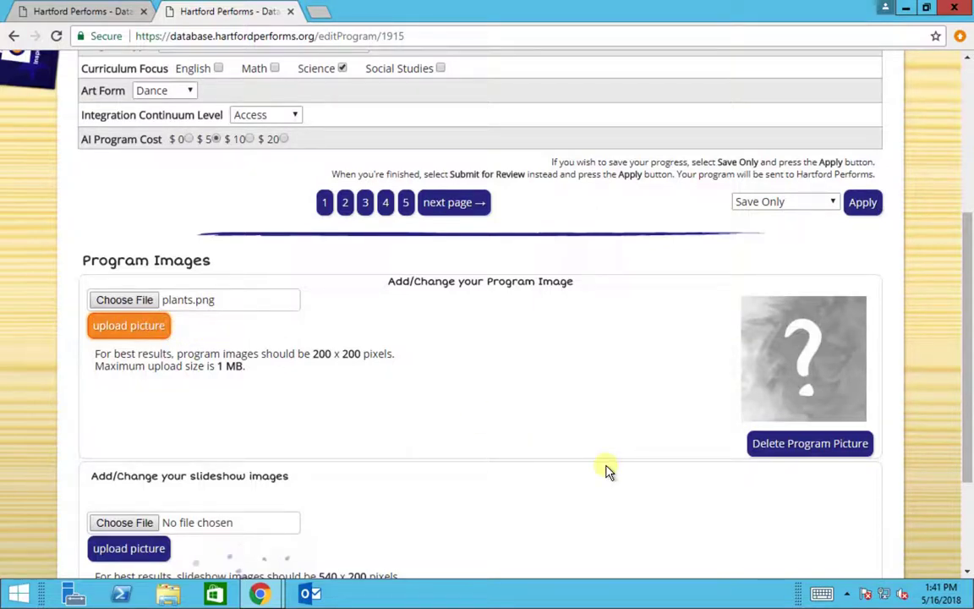
scroll(461, 417, "down", 3)
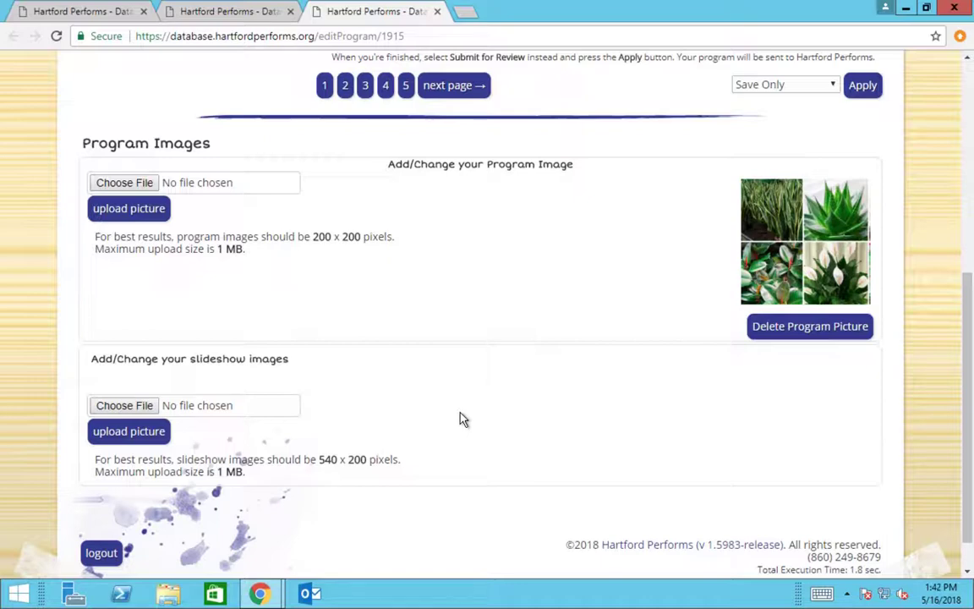
Submit the "All About Plants" program for review by applying the Submit for Review option, and dismiss the confirmation message
scroll(419, 422, "up", 5)
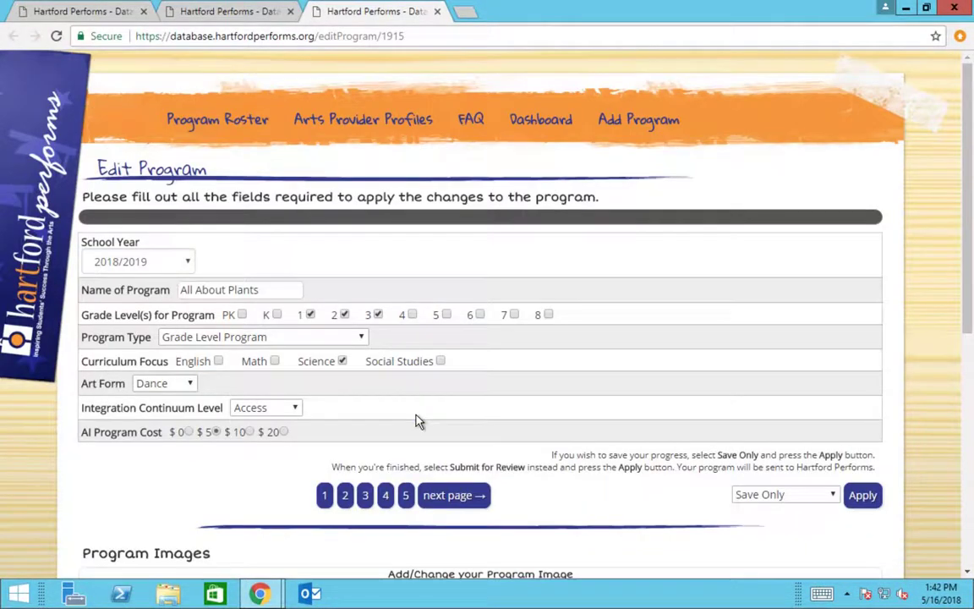
scroll(417, 420, "down", 3)
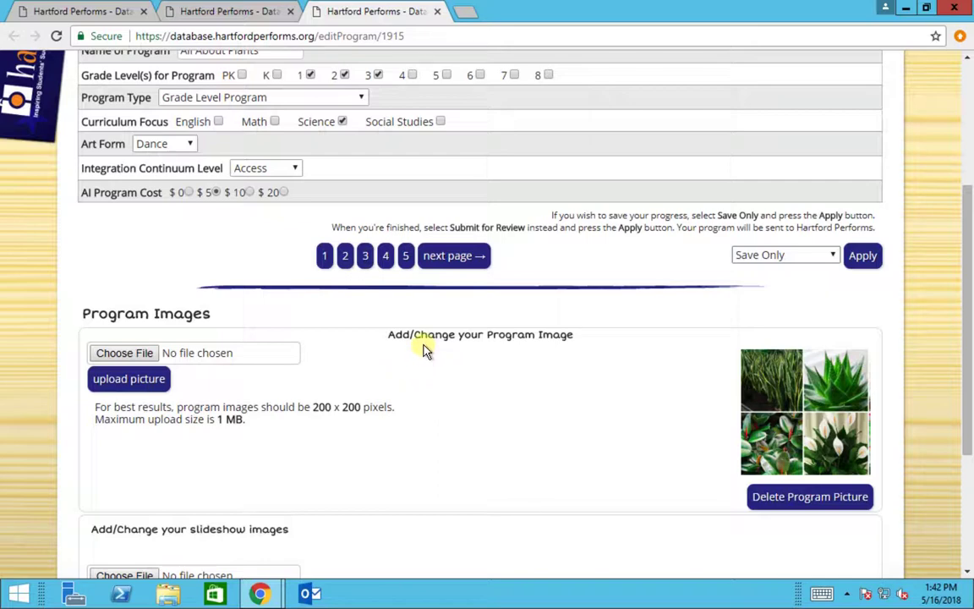
left_click(790, 259)
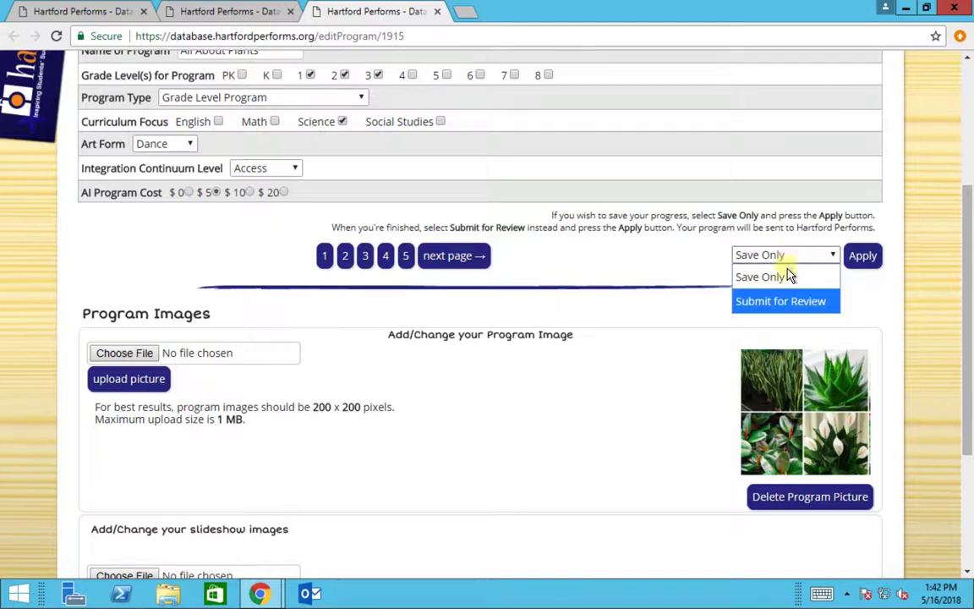
left_click(783, 302)
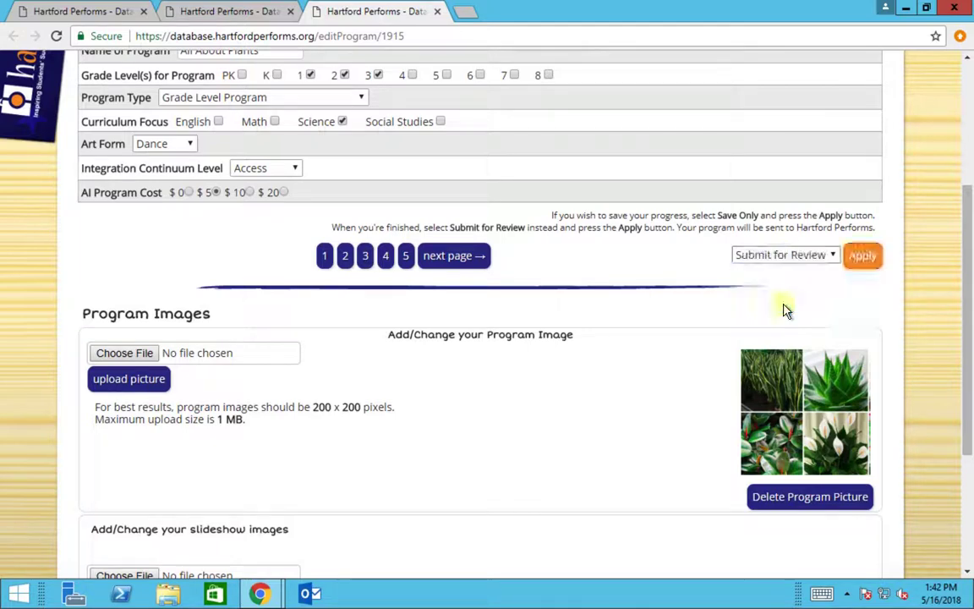
left_click(864, 256)
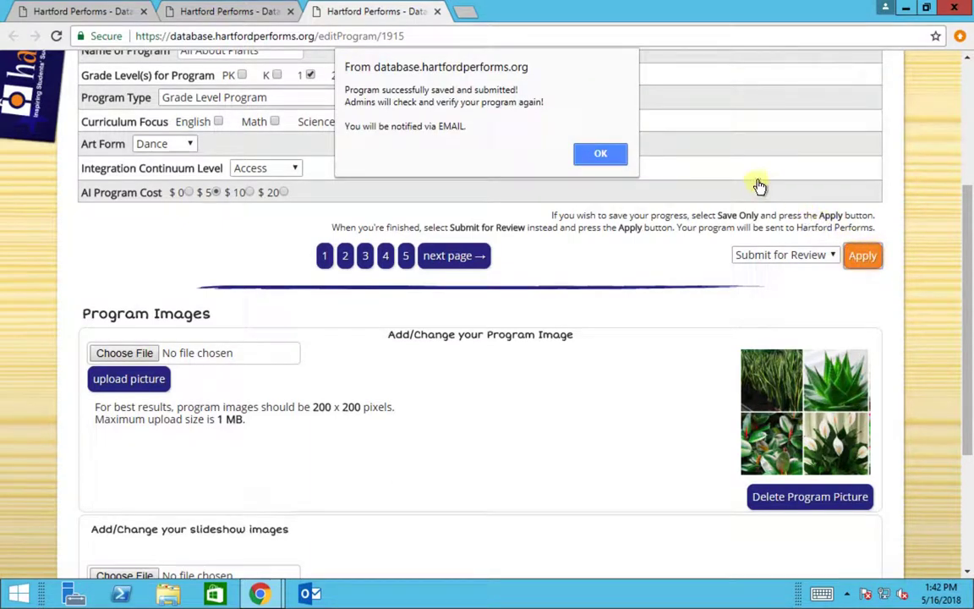
left_click(601, 156)
key("Return")
Filter the dashboard to the 2018/2019 program year and check the waiting for approval, approved and drafted program lists
scroll(433, 372, "down", 1)
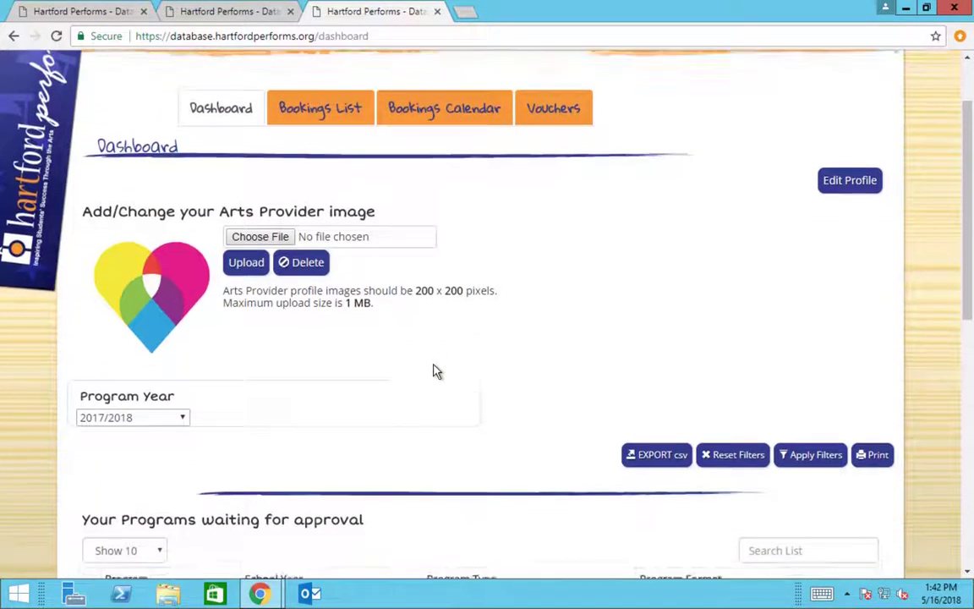
left_click(130, 411)
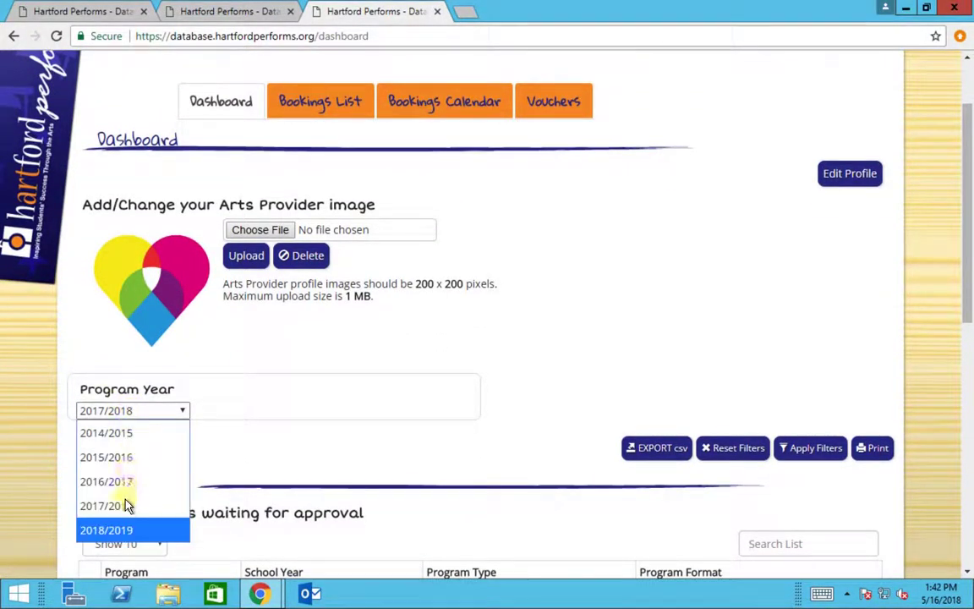
left_click(125, 530)
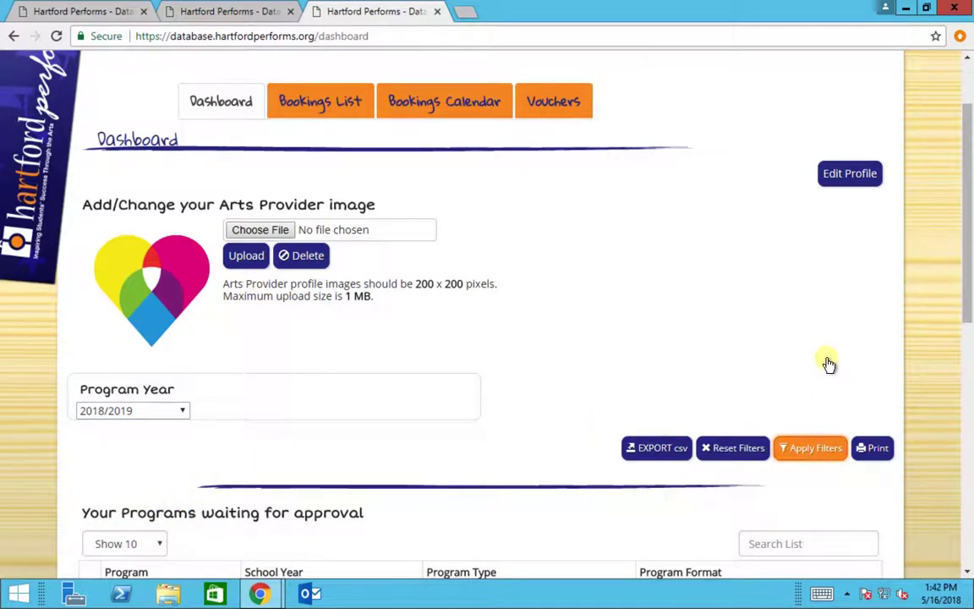
scroll(583, 399, "down", 4)
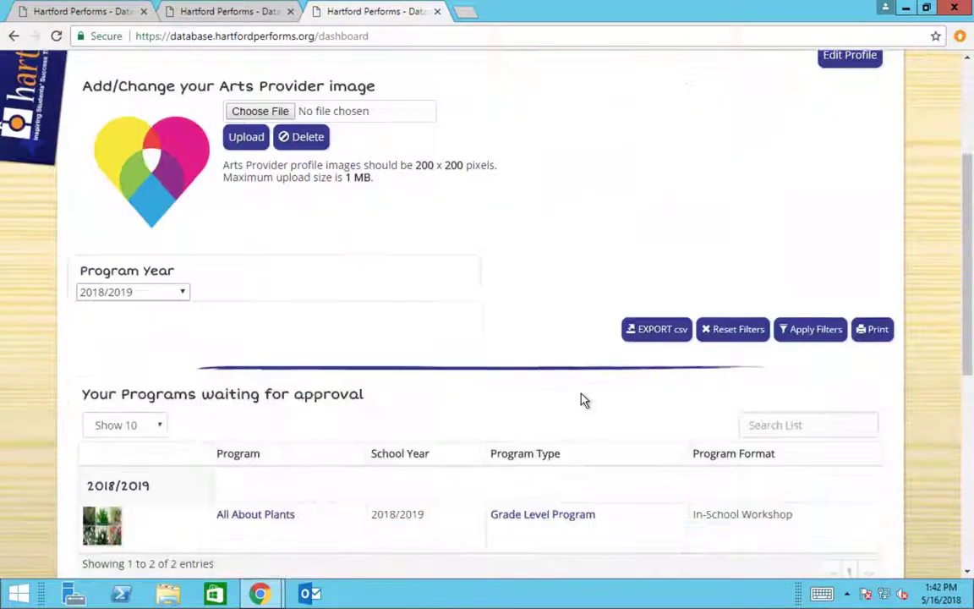
scroll(580, 398, "down", 3)
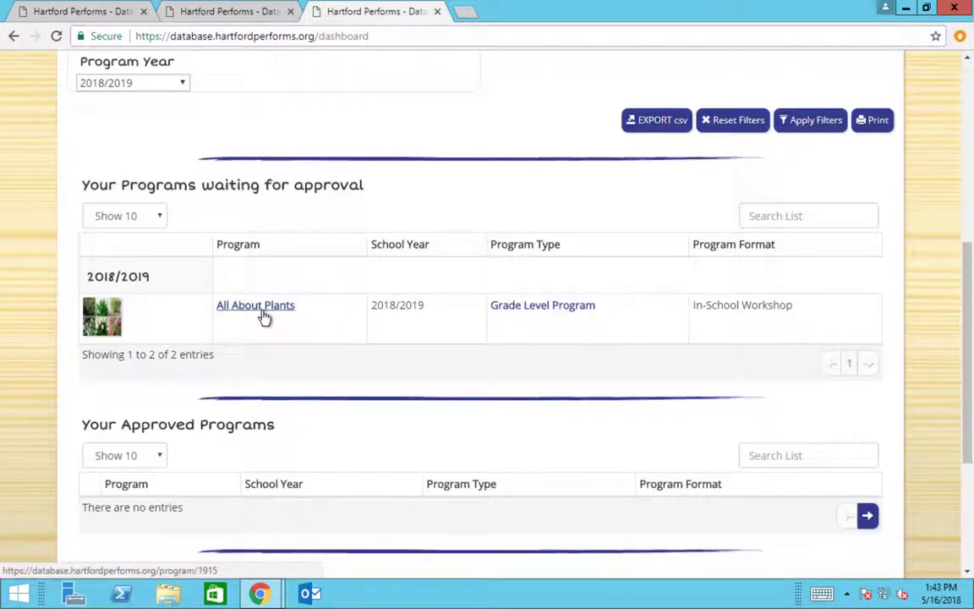
scroll(263, 317, "down", 3)
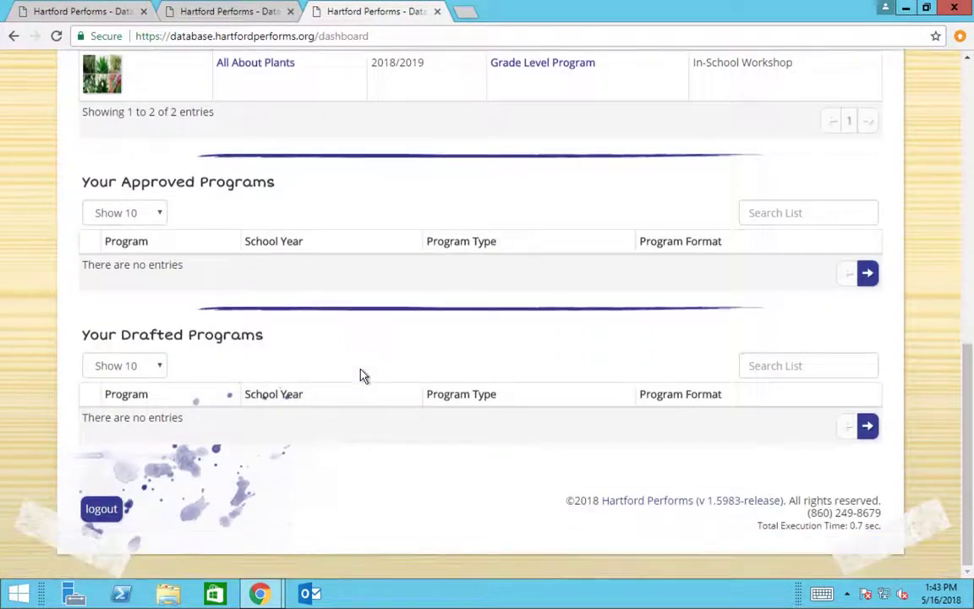
scroll(743, 307, "up", 4)
scroll(746, 313, "down", 3)
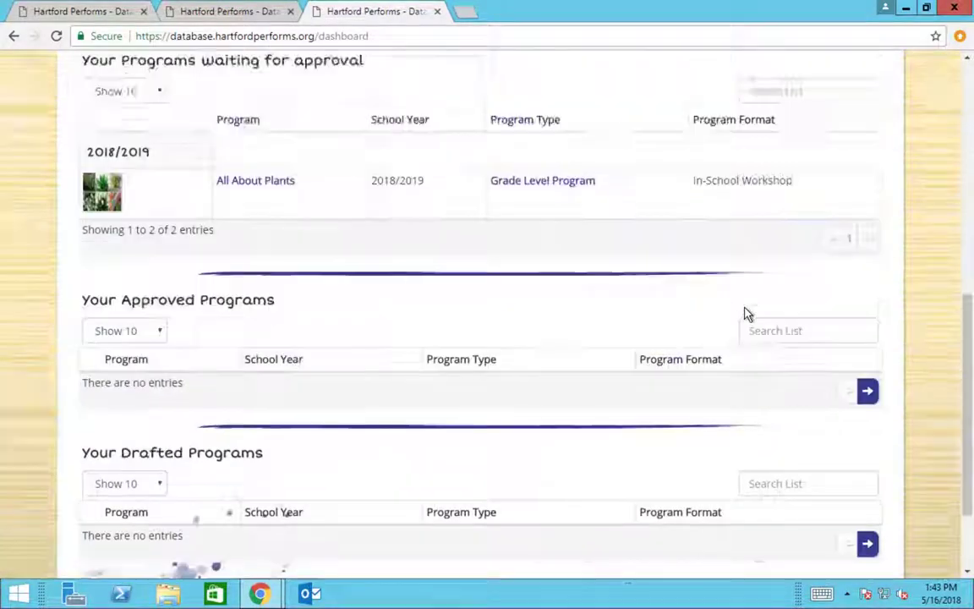